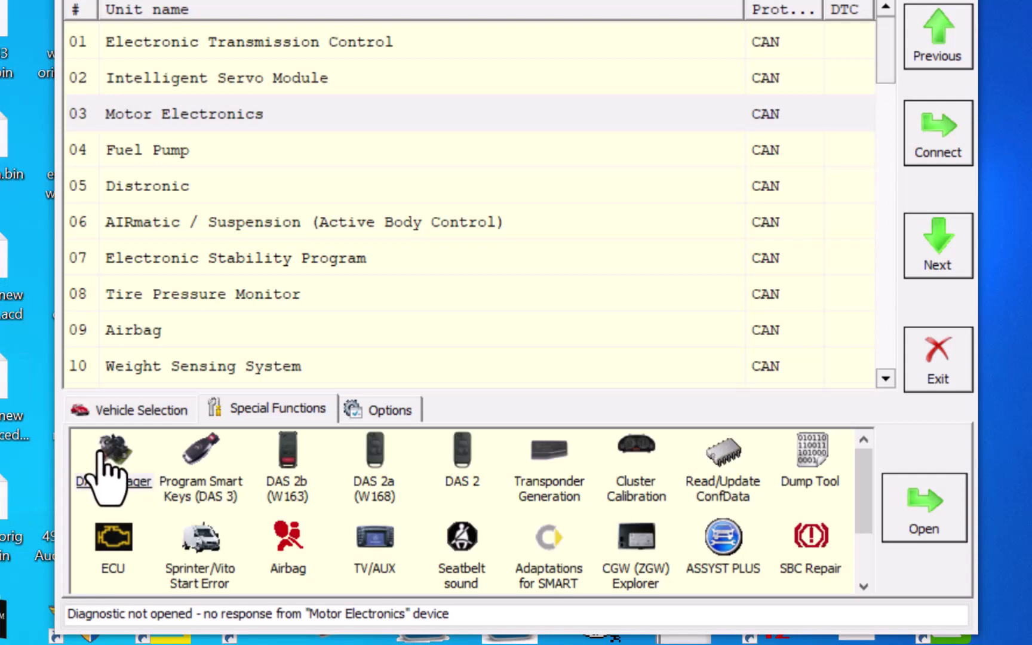
# Open DAS Manager and read the FBS data of the Engine Control Unit
pyautogui.doubleClick(102, 453)
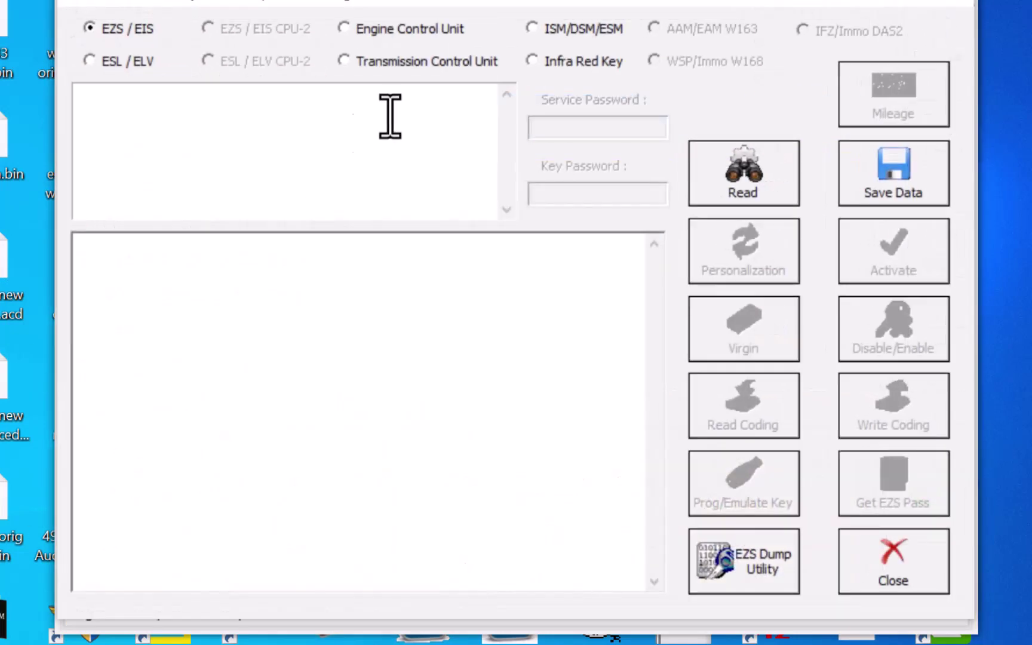
pyautogui.click(410, 29)
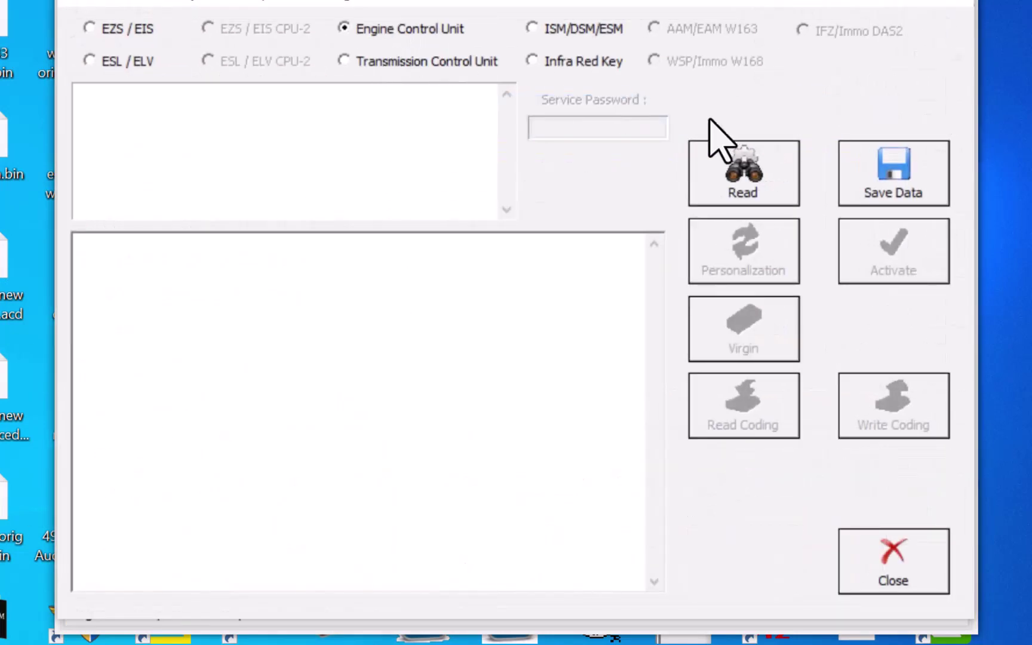
pyautogui.click(738, 183)
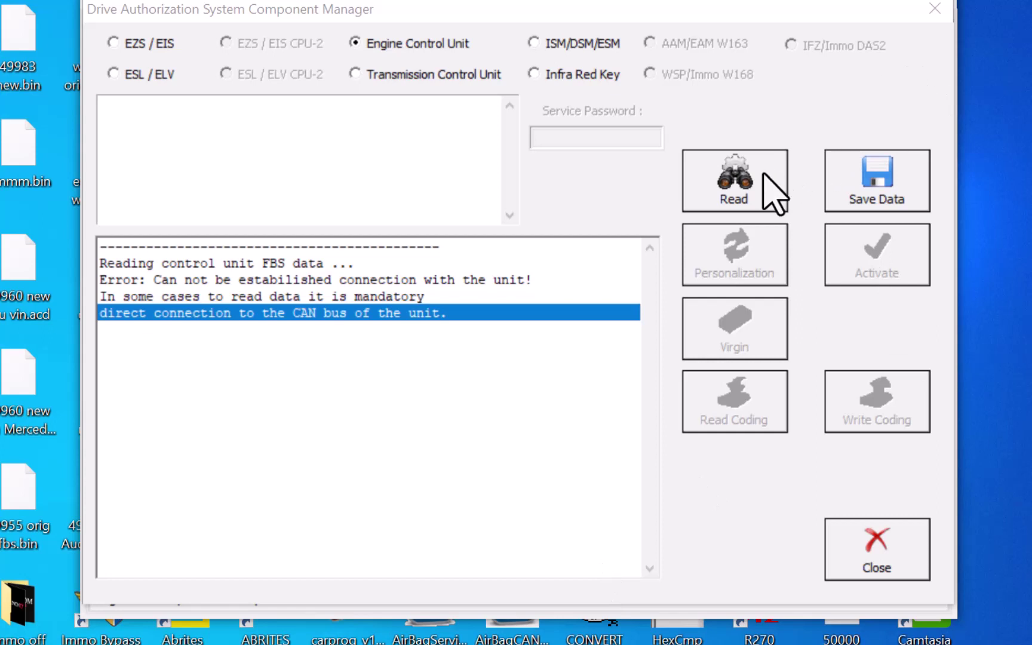
pyautogui.click(730, 182)
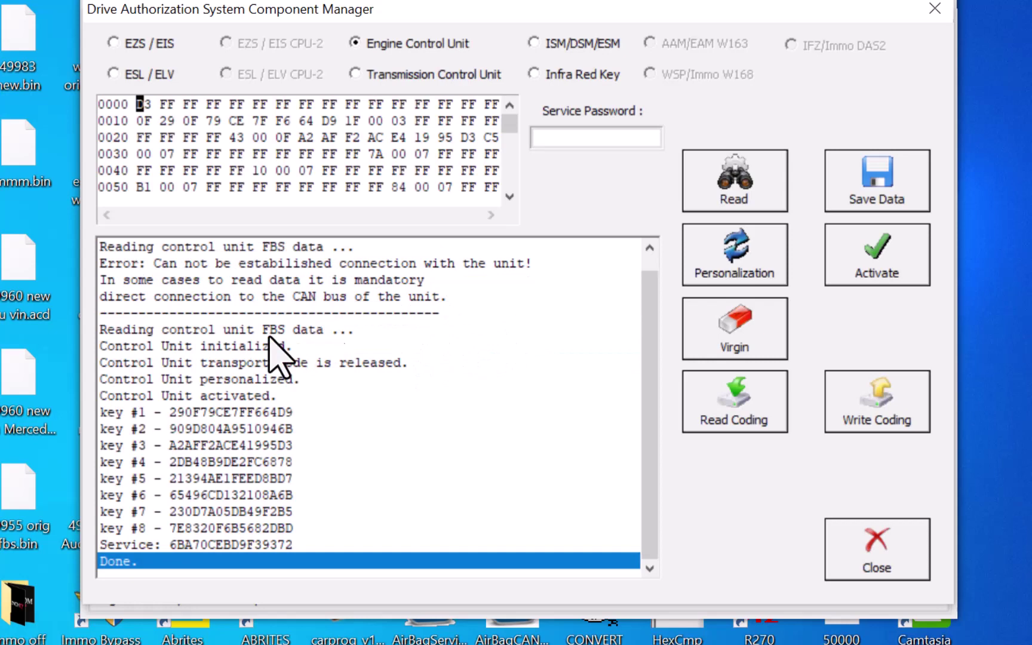
# Review the key and service entries in the Engine Control Unit's readouts
pyautogui.click(192, 431)
pyautogui.moveTo(193, 436); pyautogui.dragTo(197, 529)
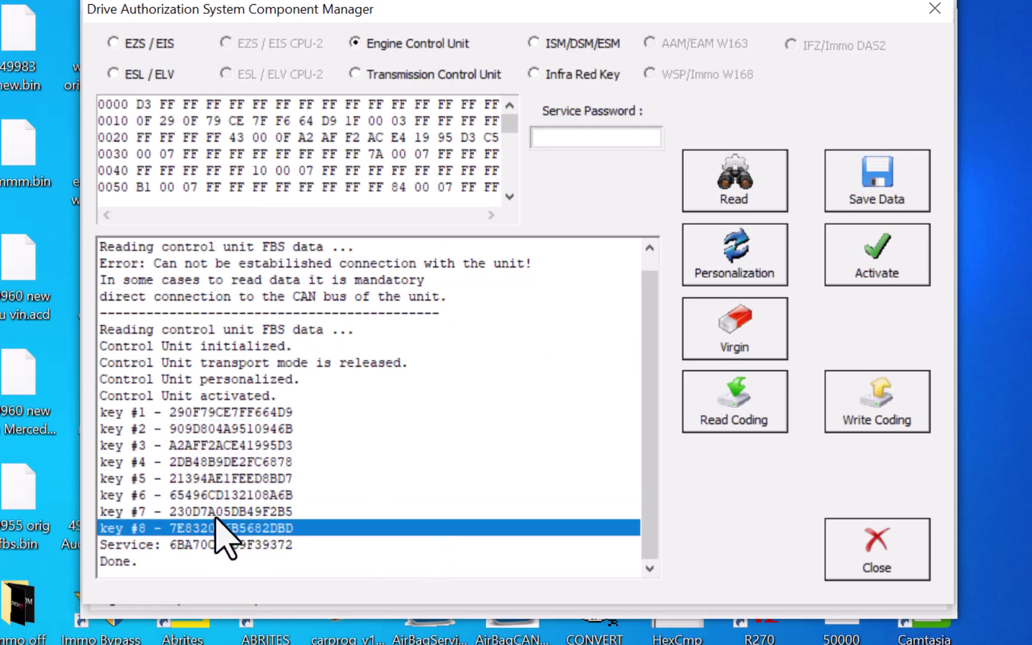
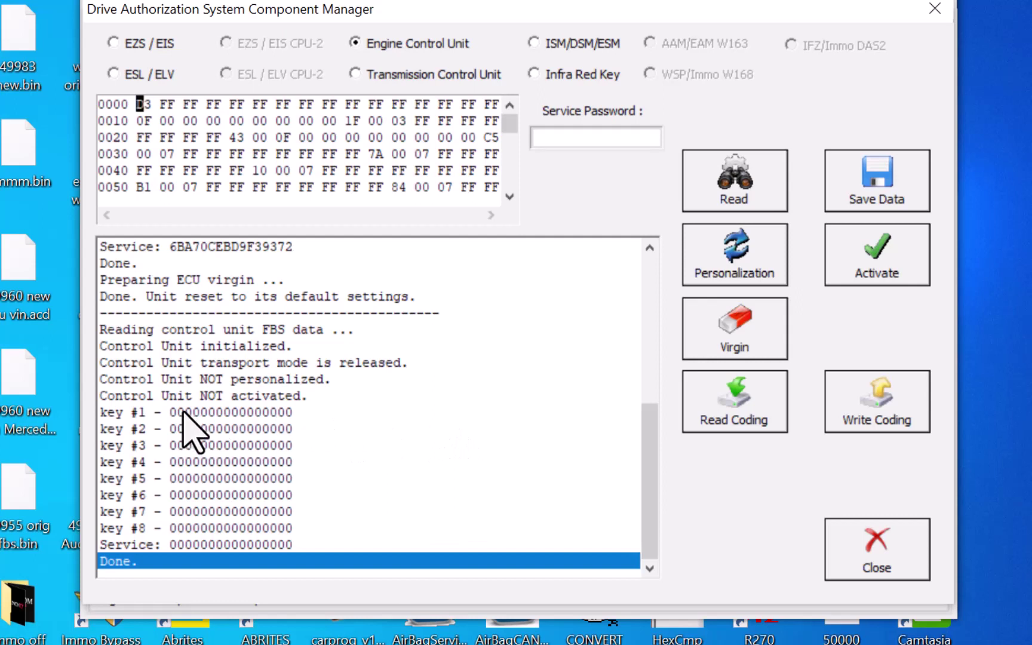
pyautogui.moveTo(182, 412); pyautogui.dragTo(175, 461)
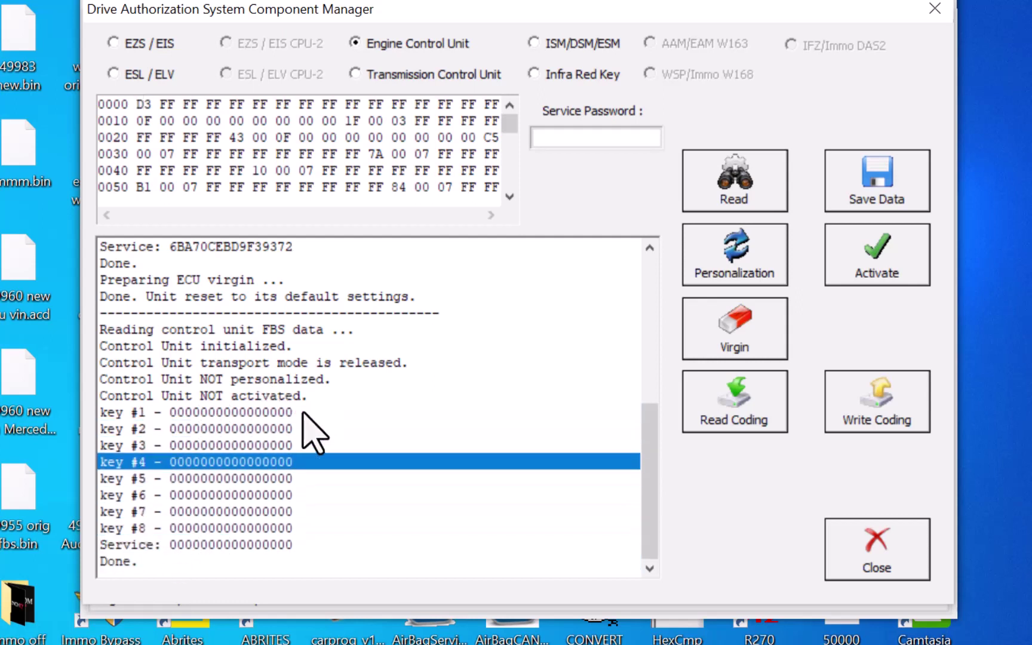
pyautogui.moveTo(302, 412); pyautogui.dragTo(261, 537)
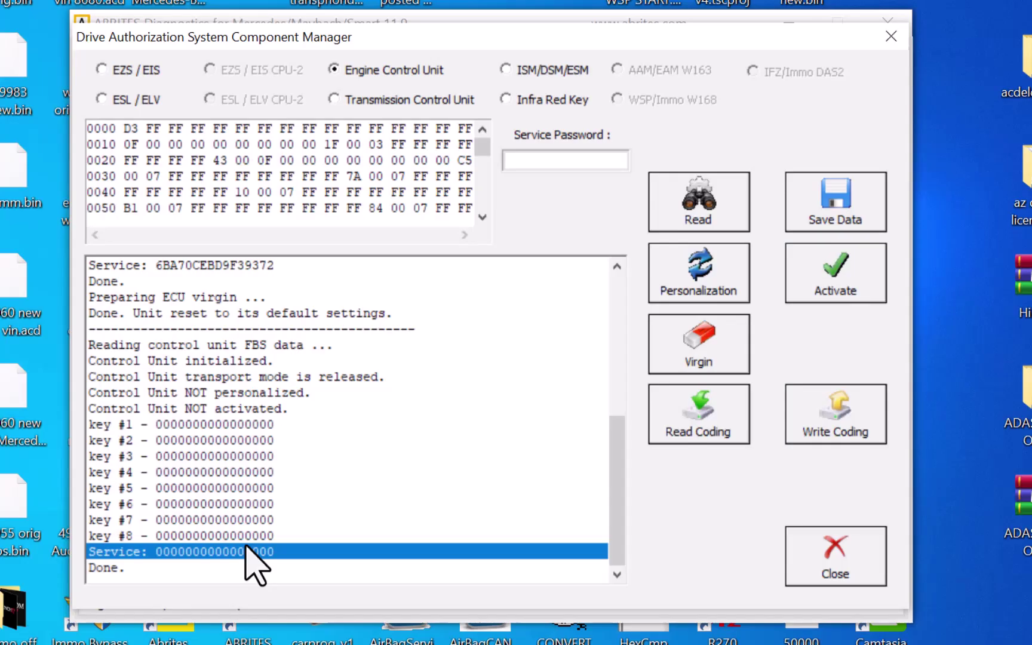
# Try to read the data of the EZS / EIS unit
pyautogui.click(129, 72)
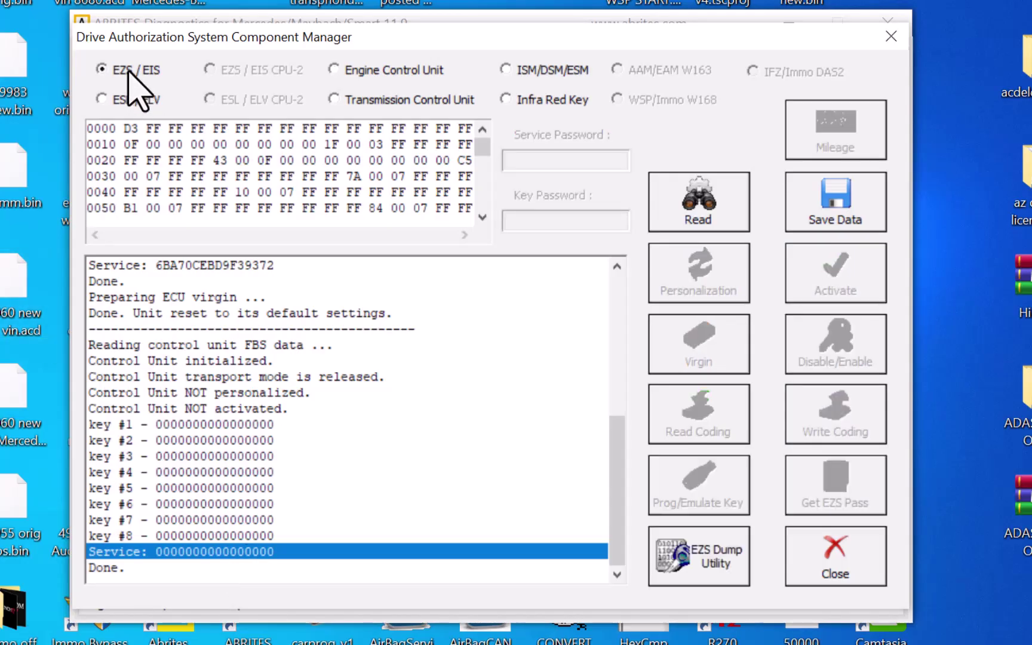
pyautogui.click(729, 216)
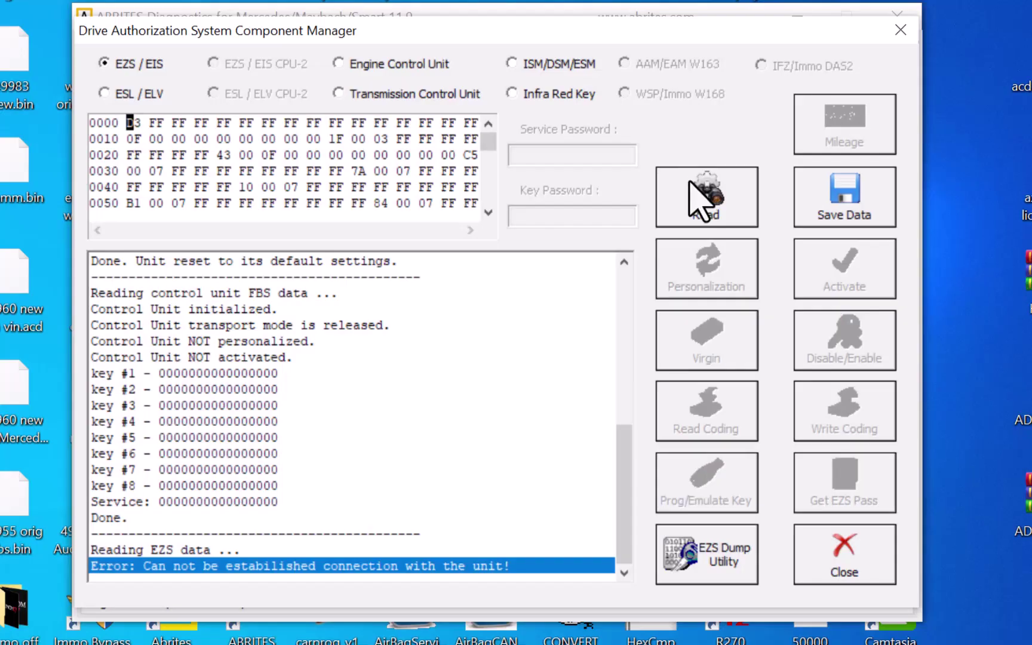
pyautogui.click(692, 185)
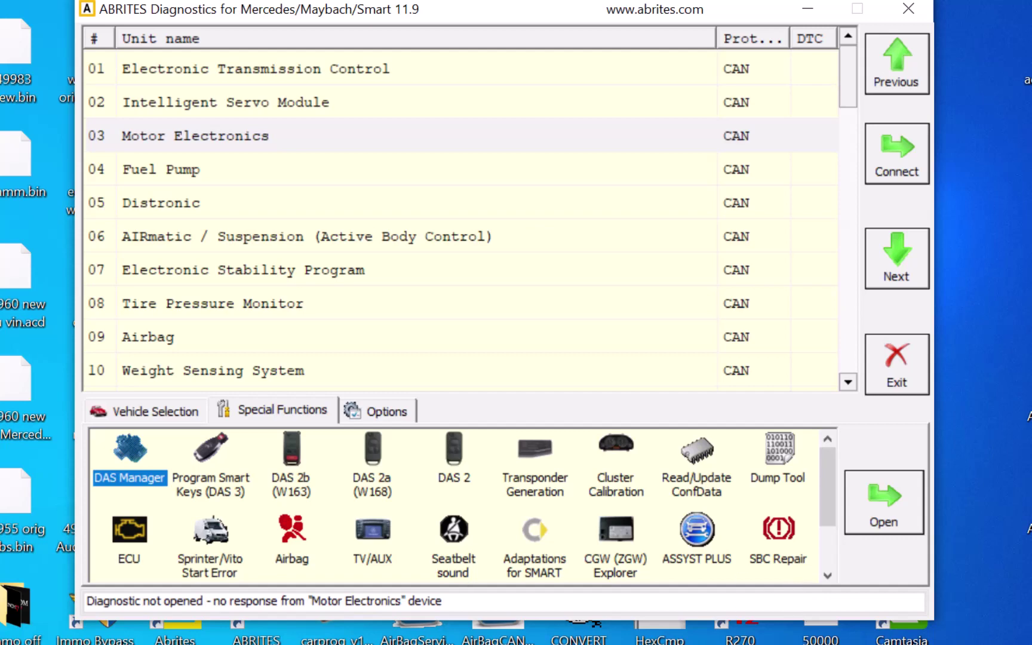
# Reopen DAS Manager, read the EZS / EIS data and review its list of keys
pyautogui.doubleClick(136, 477)
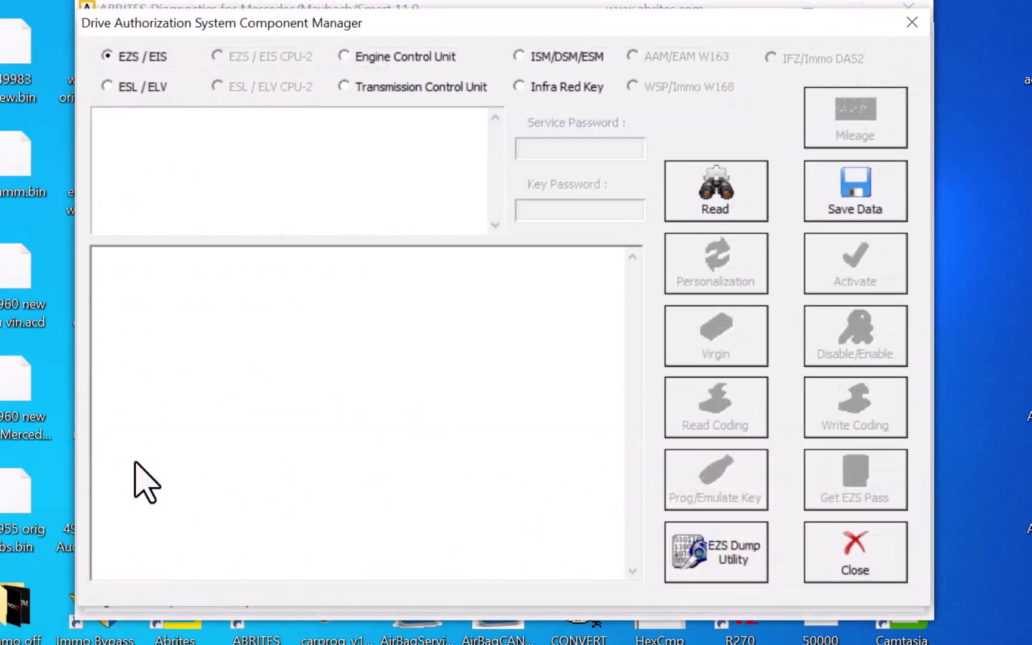
pyautogui.click(702, 210)
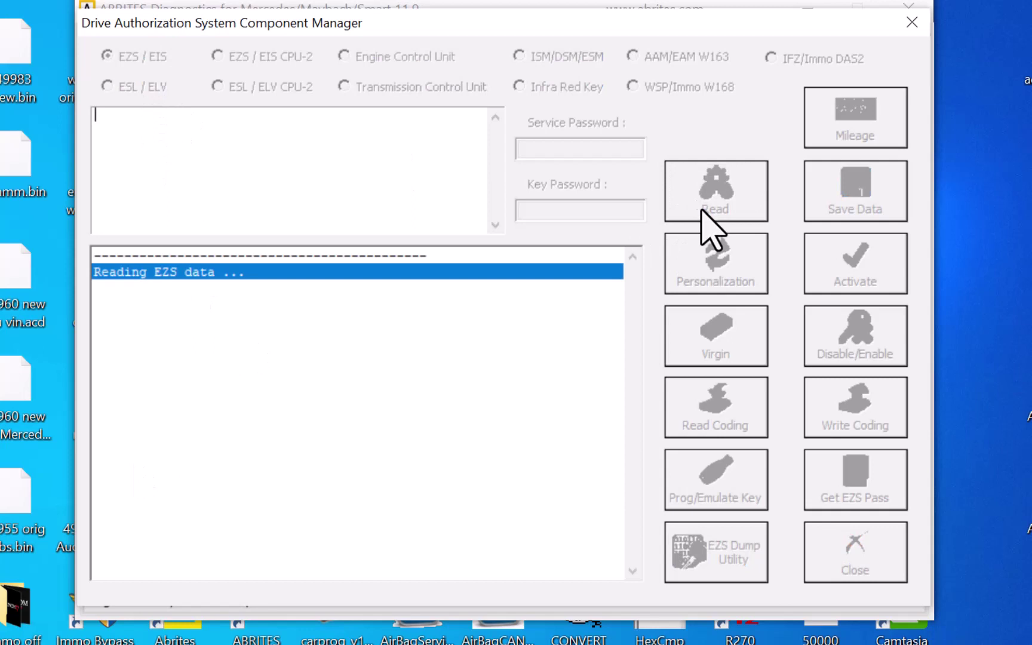
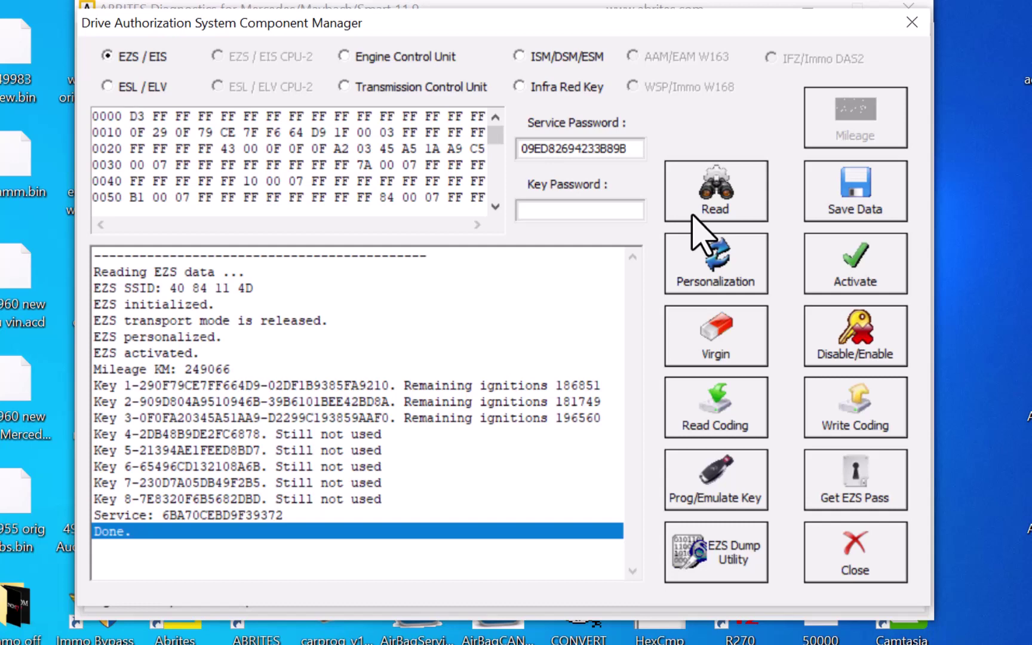
pyautogui.moveTo(136, 389); pyautogui.dragTo(215, 494)
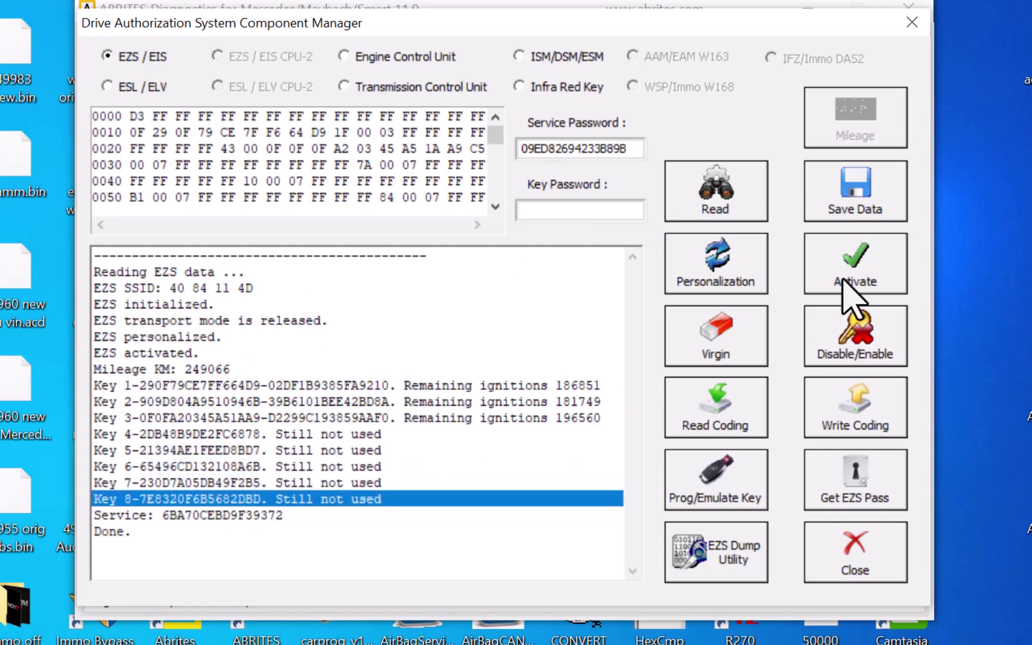
# Save the EZS FBS data to the Desktop as a BIN file named "customer ignition fbs"
pyautogui.click(836, 206)
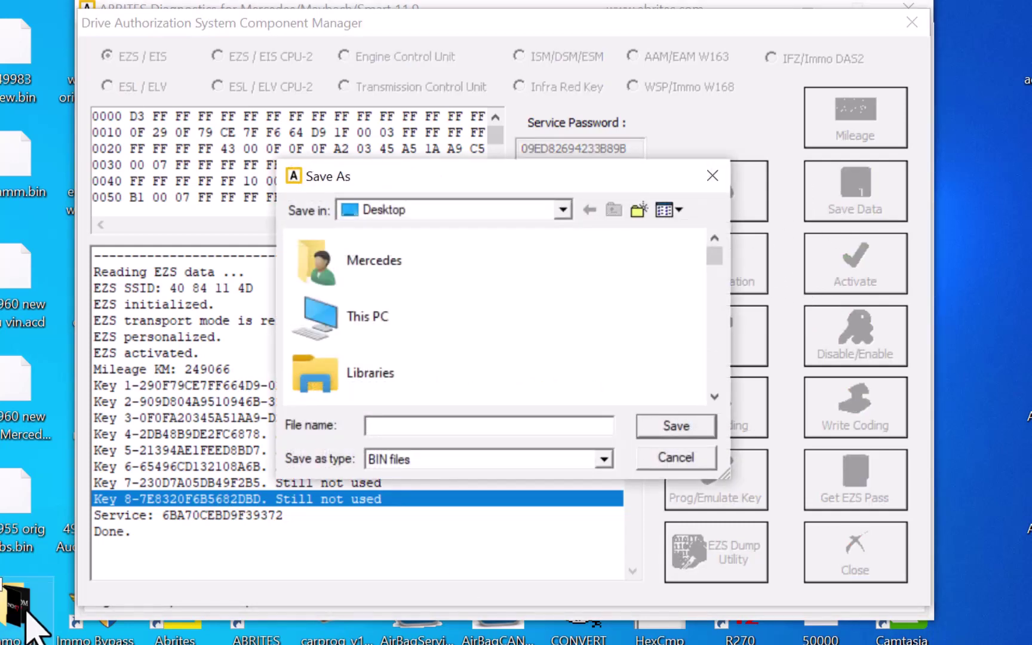
pyautogui.write('customer ignition fbs')
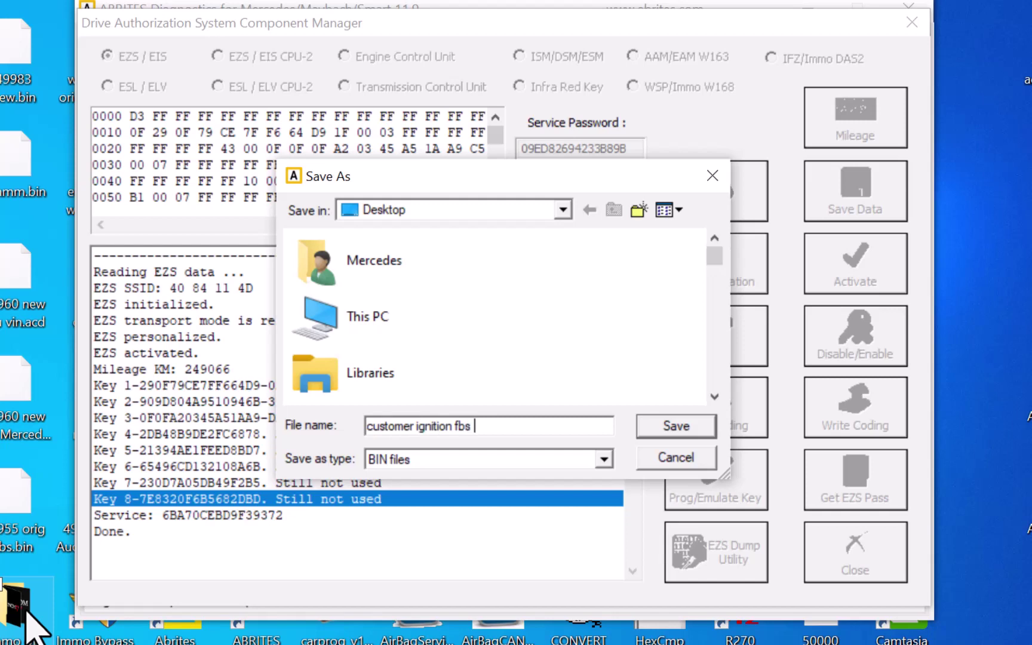
pyautogui.click(704, 421)
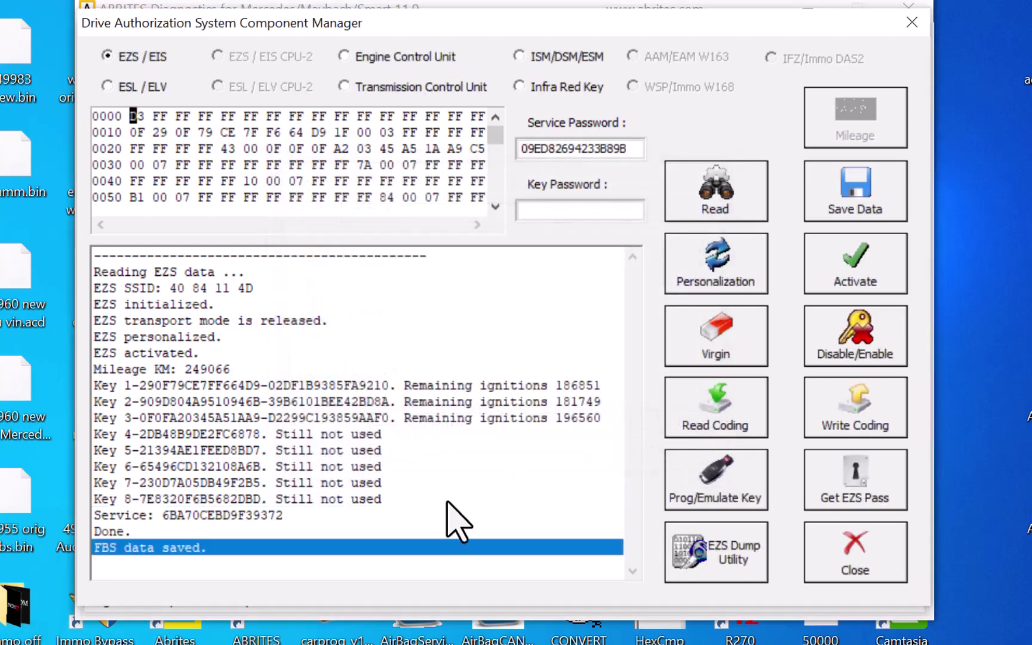
# Read the EZS coding and save it to the Desktop as a coding data file named "costomer ign vin"
pyautogui.click(701, 427)
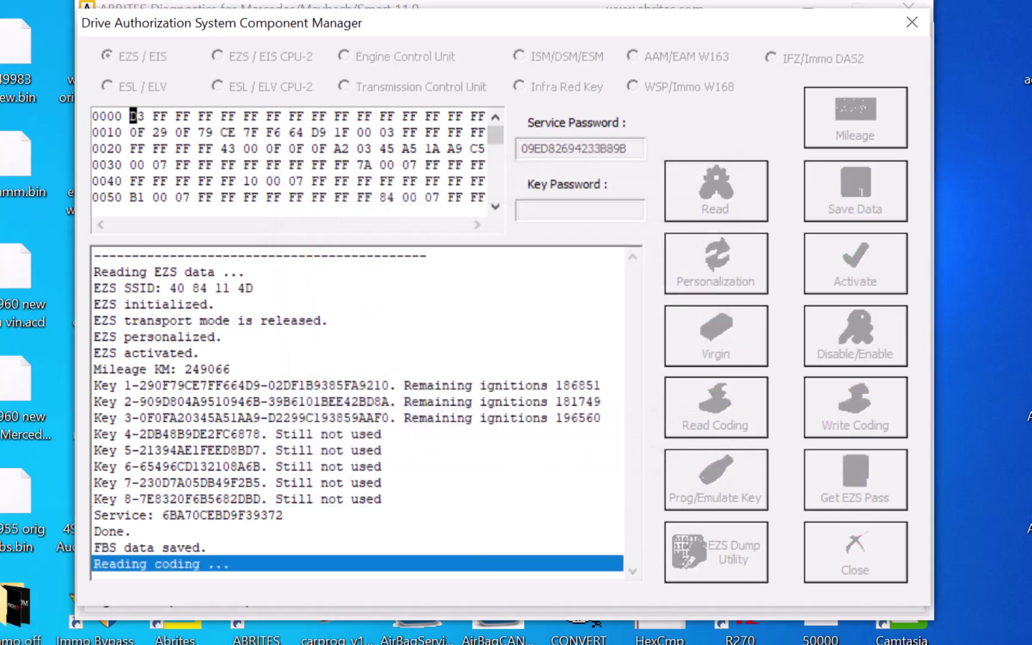
pyautogui.click(272, 612)
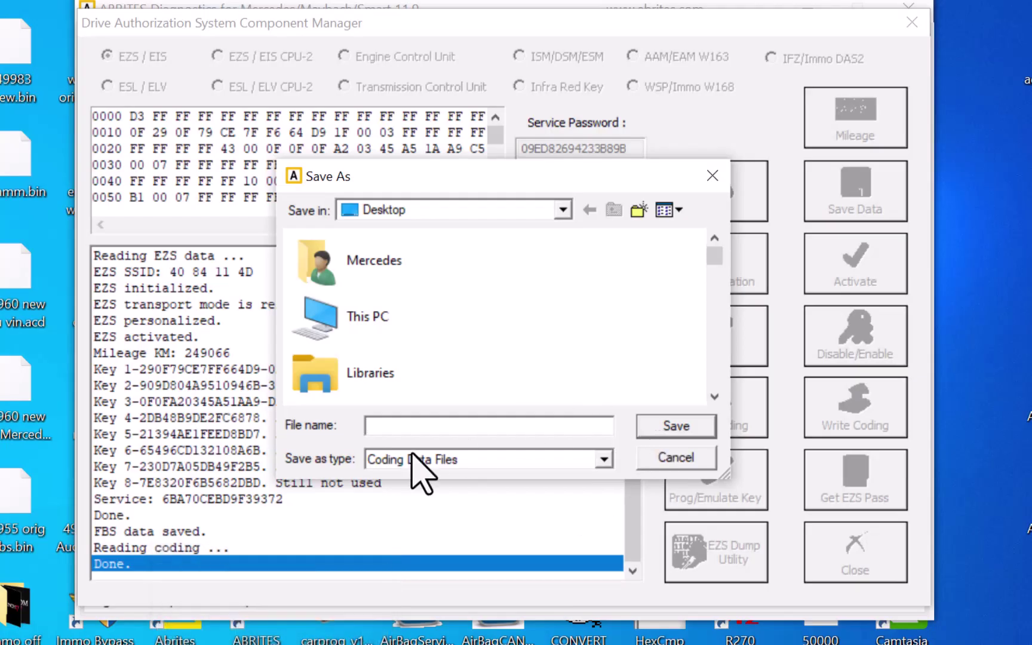
pyautogui.write('costomer ign vin')
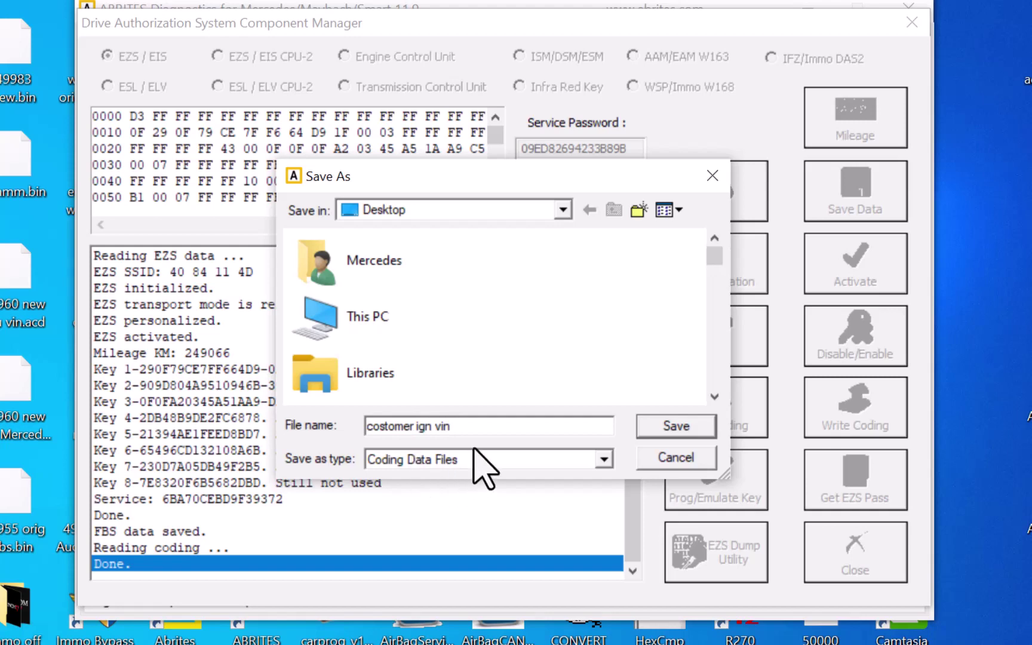
pyautogui.click(654, 428)
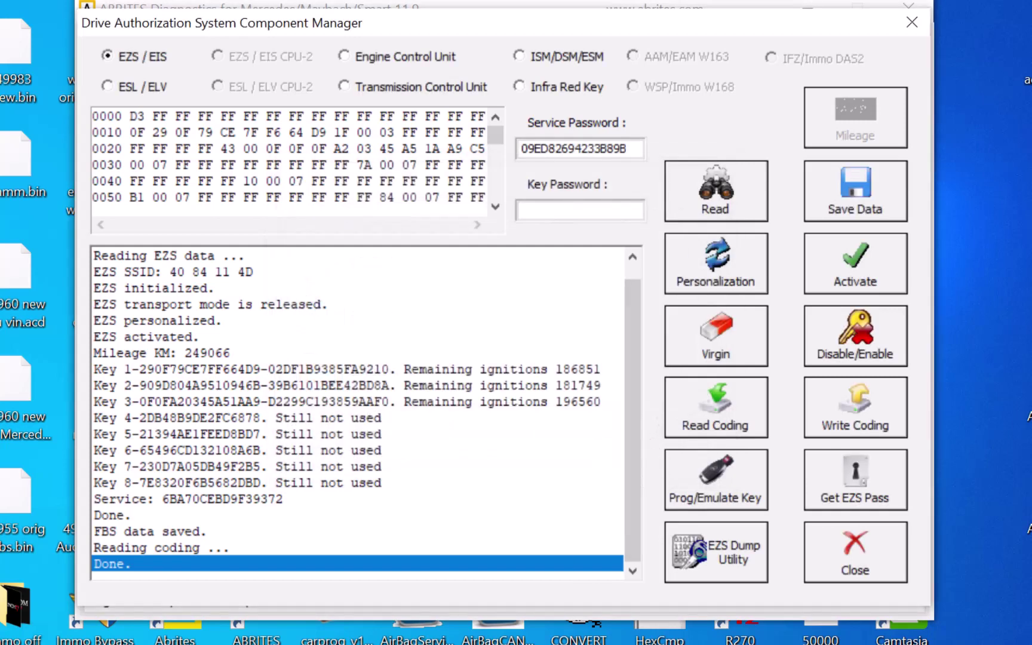
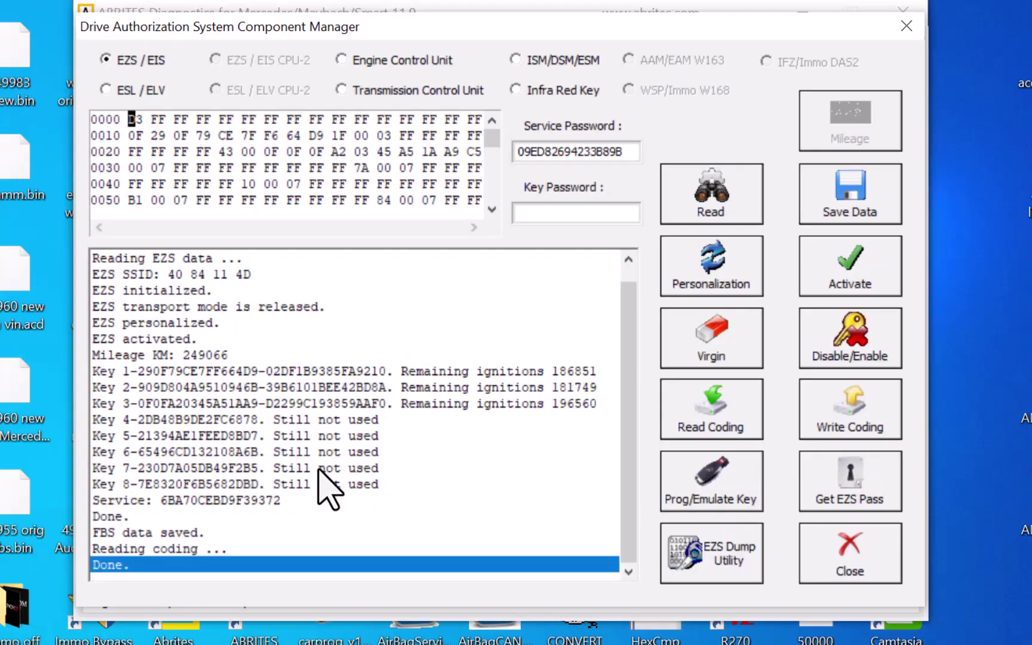
# Read the FBS data of the replacement Engine Control Unit and check its key entries
pyautogui.click(391, 62)
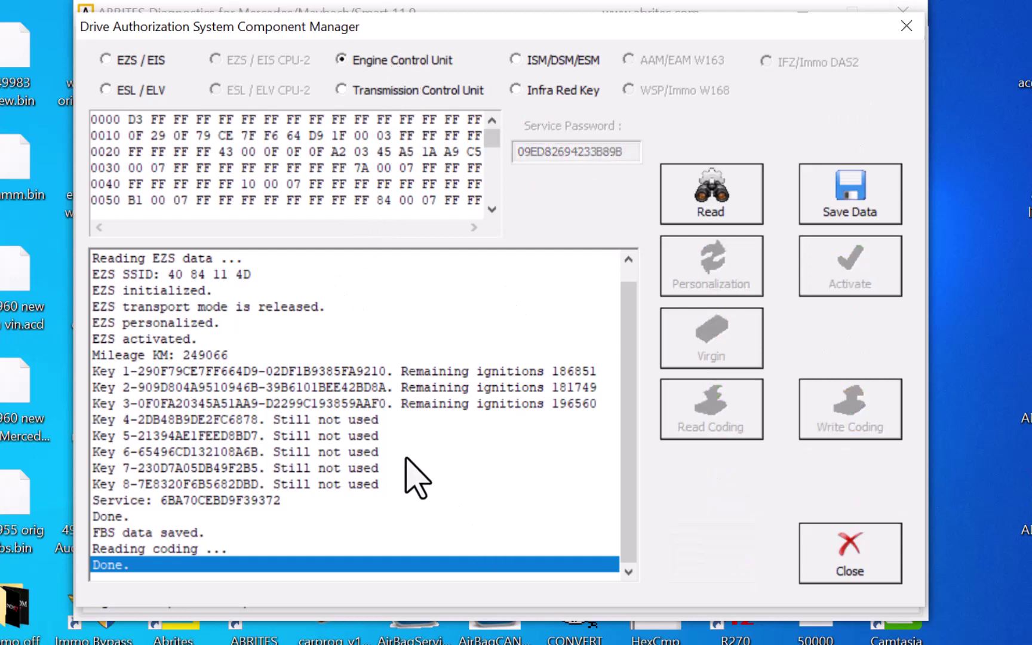
pyautogui.click(748, 192)
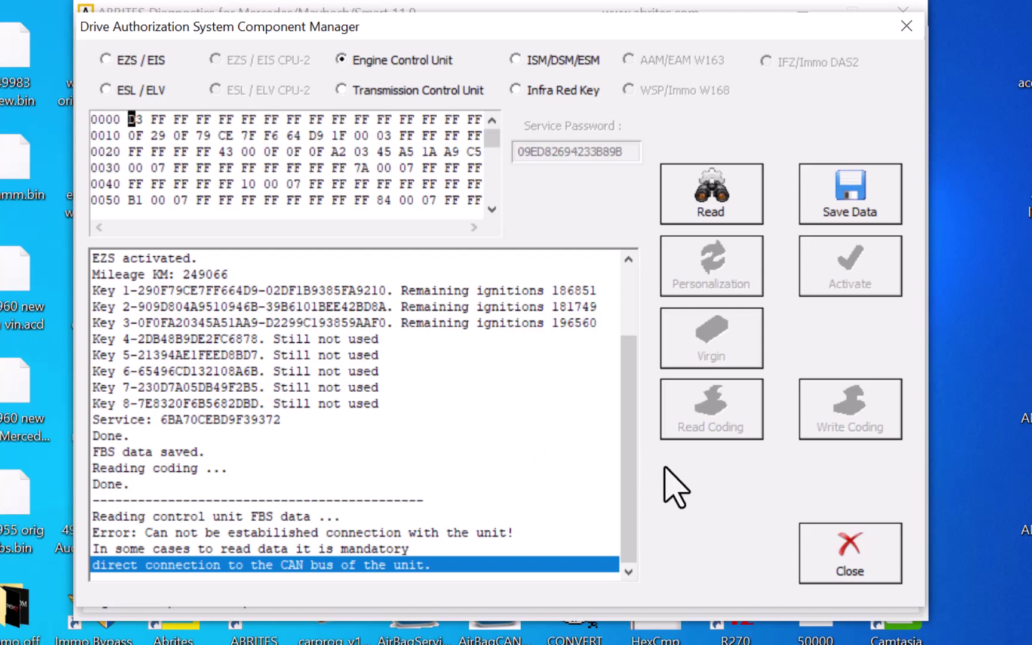
pyautogui.click(710, 206)
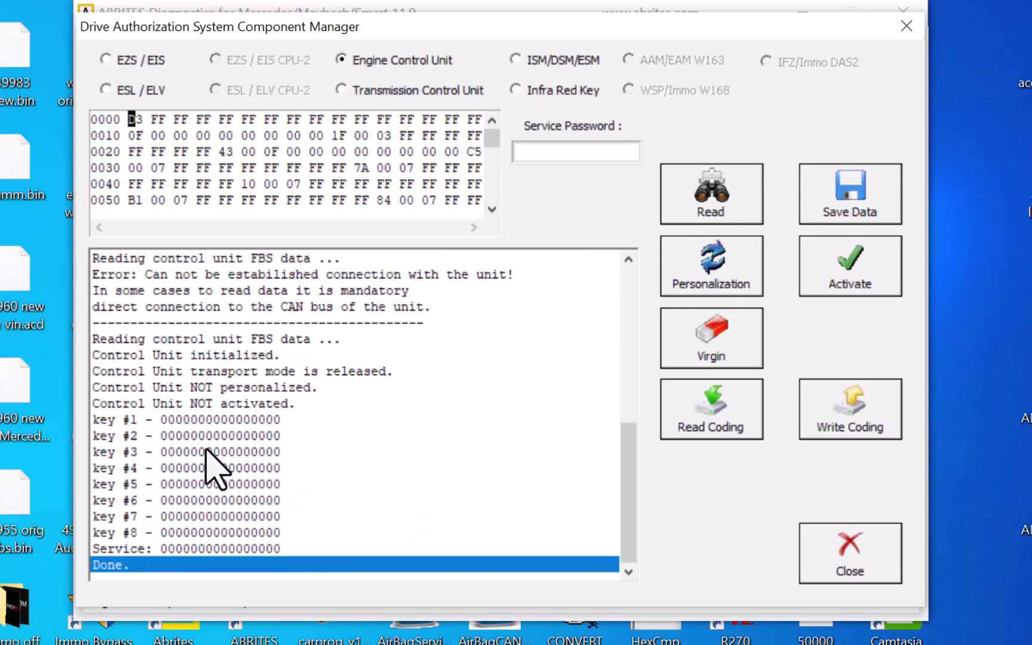
pyautogui.moveTo(191, 442); pyautogui.dragTo(544, 448)
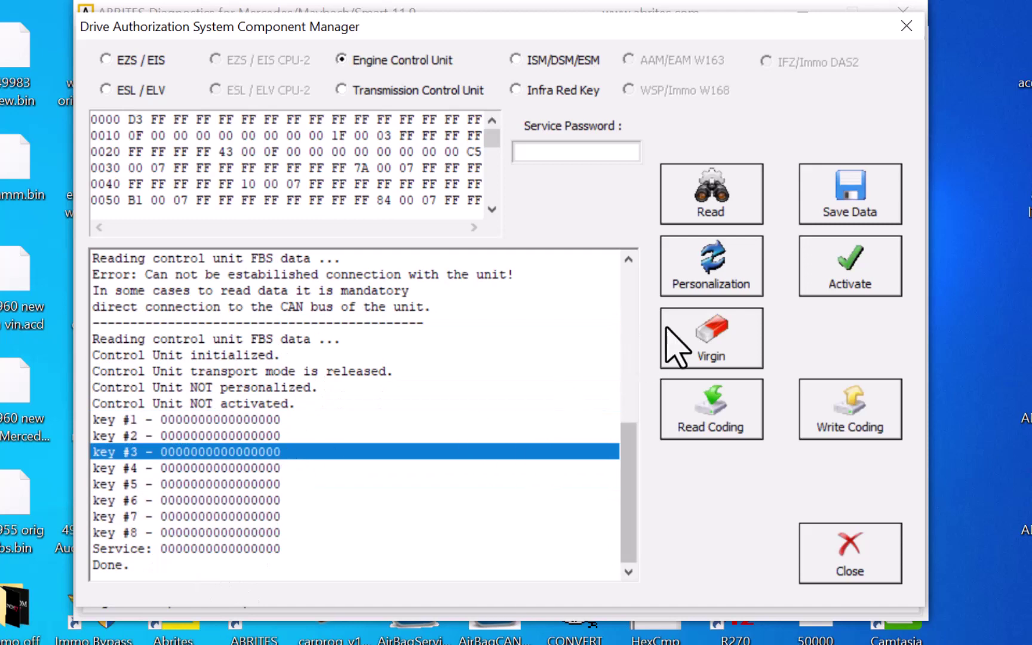
# Personalize the Engine Control Unit from the saved file "customer ignition fbs.bin" and compare its keys with the EZS readout
pyautogui.click(699, 274)
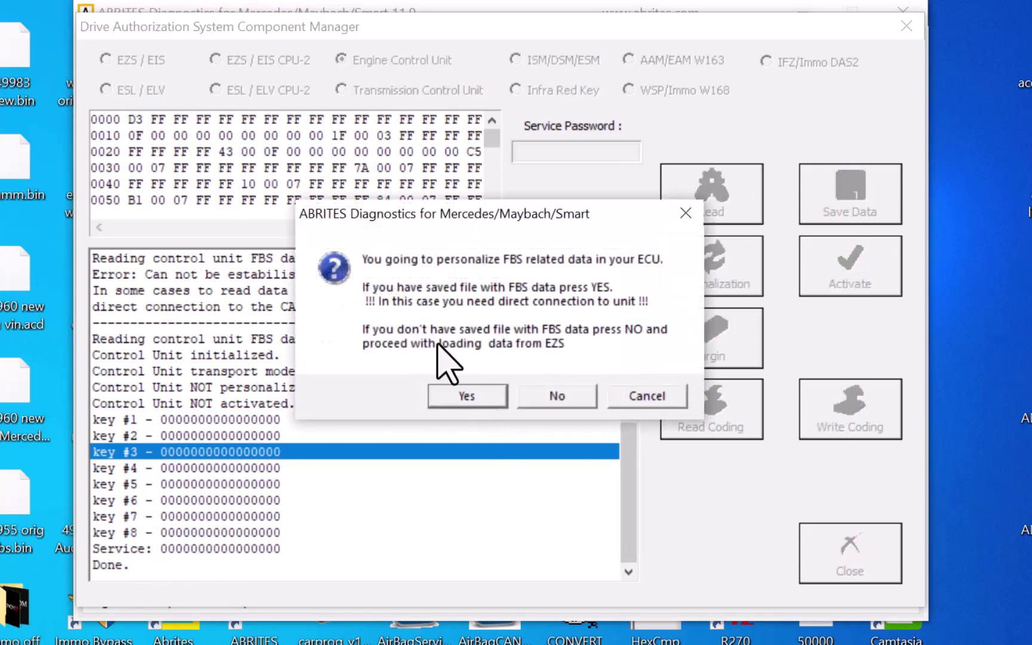
pyautogui.click(466, 396)
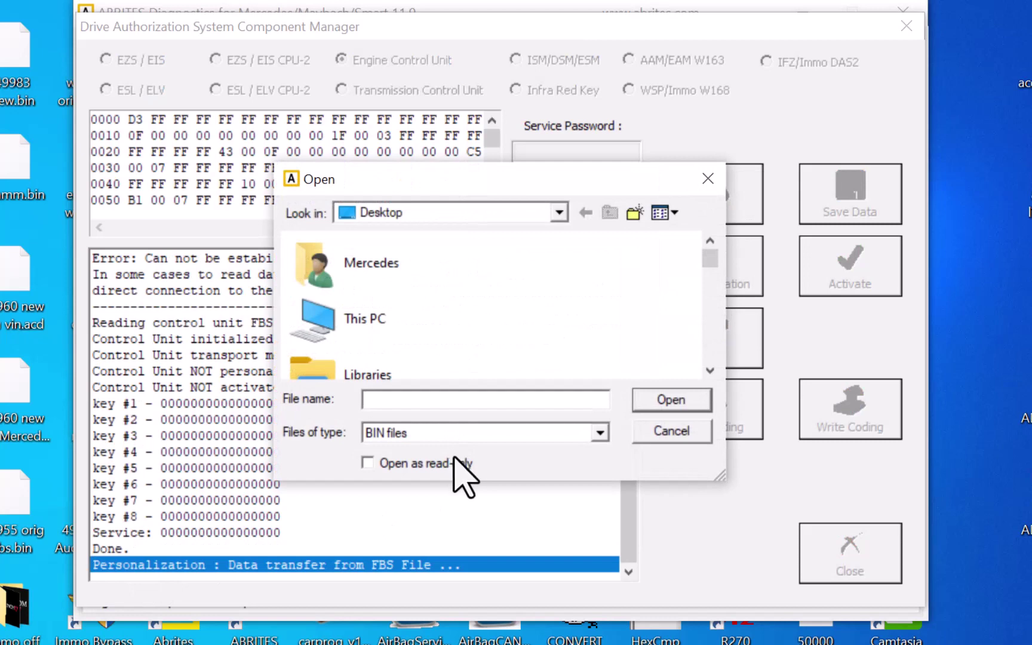
pyautogui.write('c')
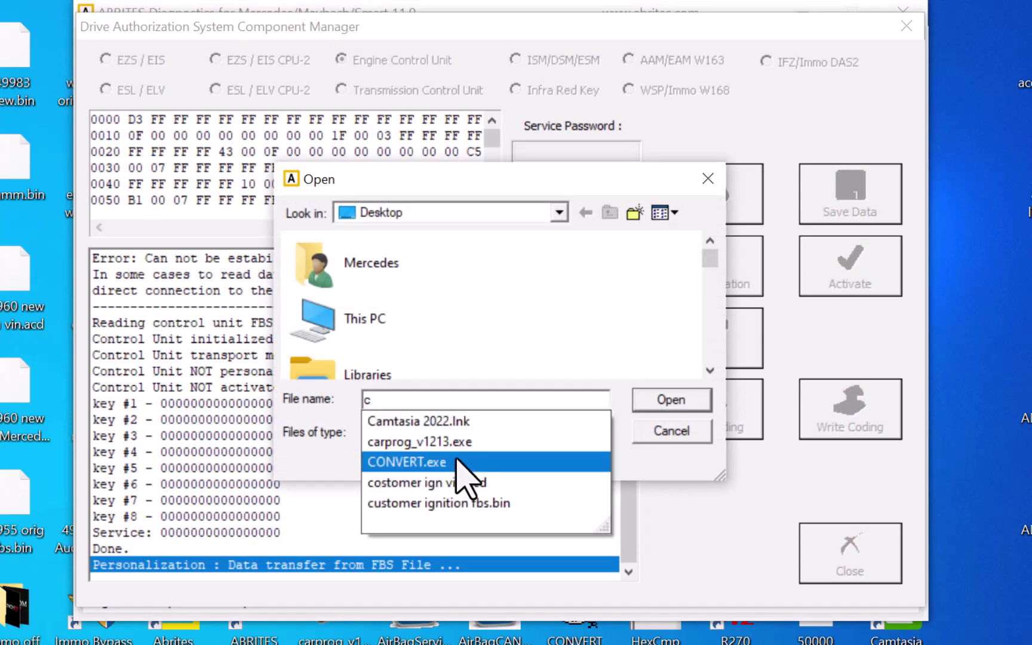
pyautogui.click(465, 503)
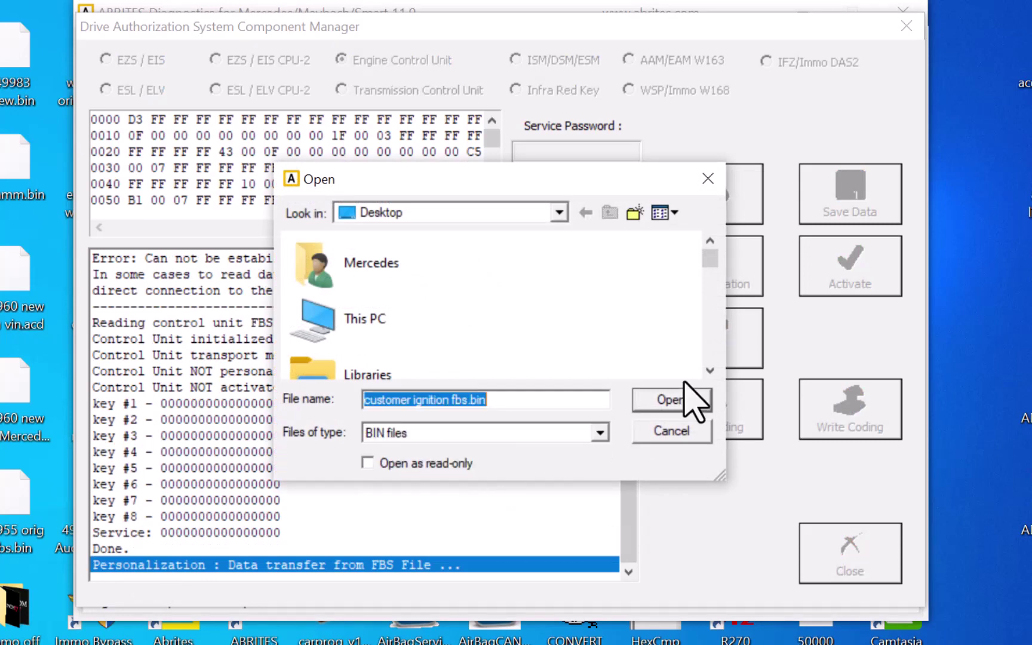
pyautogui.click(672, 400)
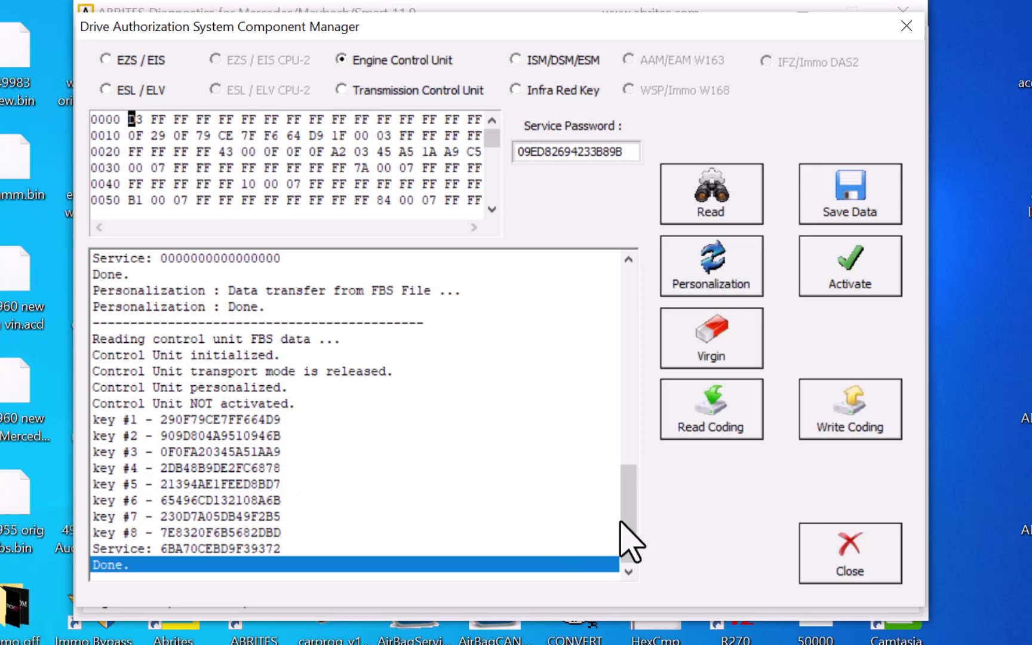
pyautogui.moveTo(627, 542); pyautogui.dragTo(668, 322)
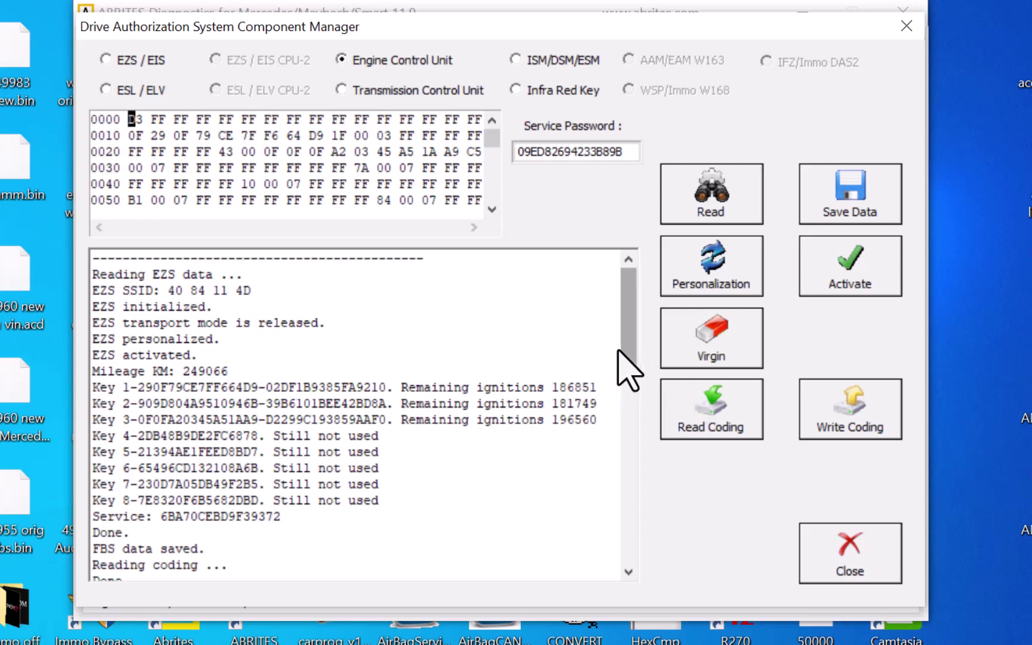
pyautogui.moveTo(625, 350); pyautogui.dragTo(638, 576)
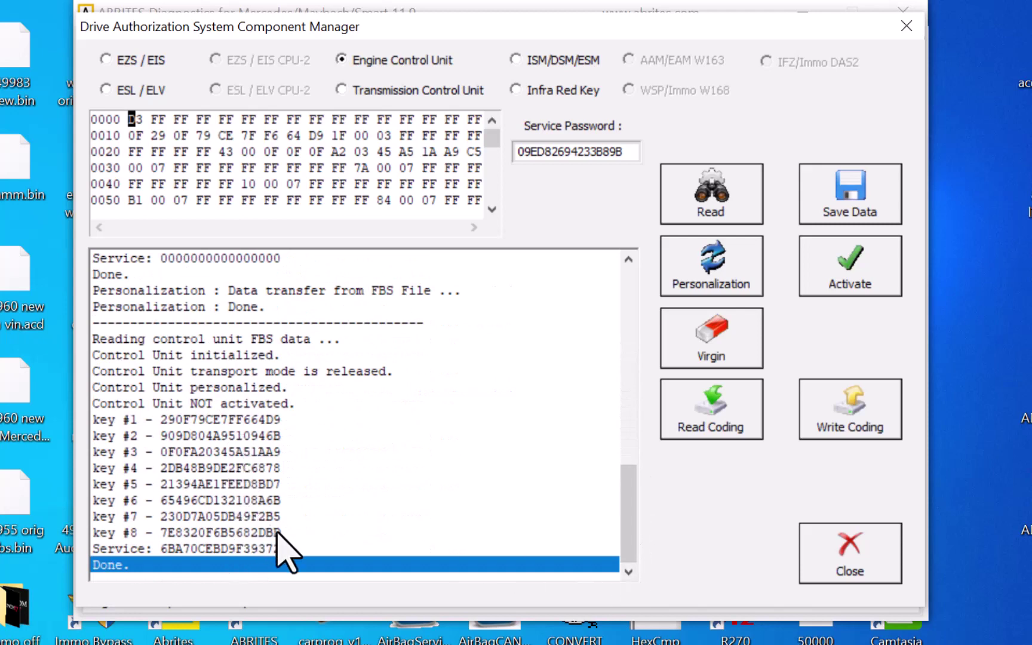
# Write the coding from "costomer ign vin.acd" to the Engine Control Unit, copying the VIN from the prompt before programming it
pyautogui.click(820, 422)
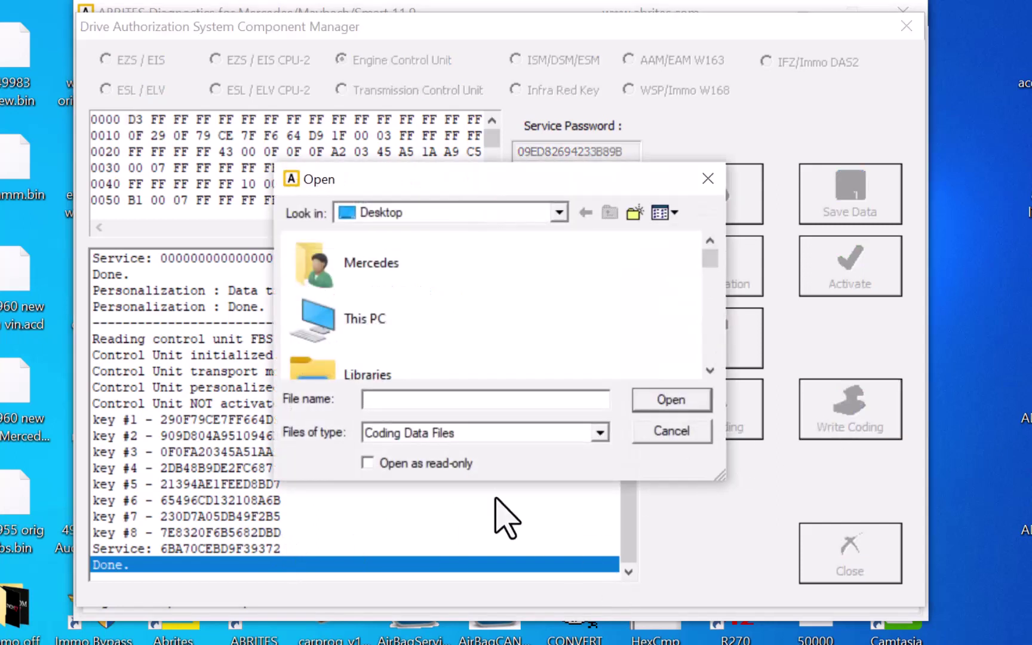
pyautogui.write('co')
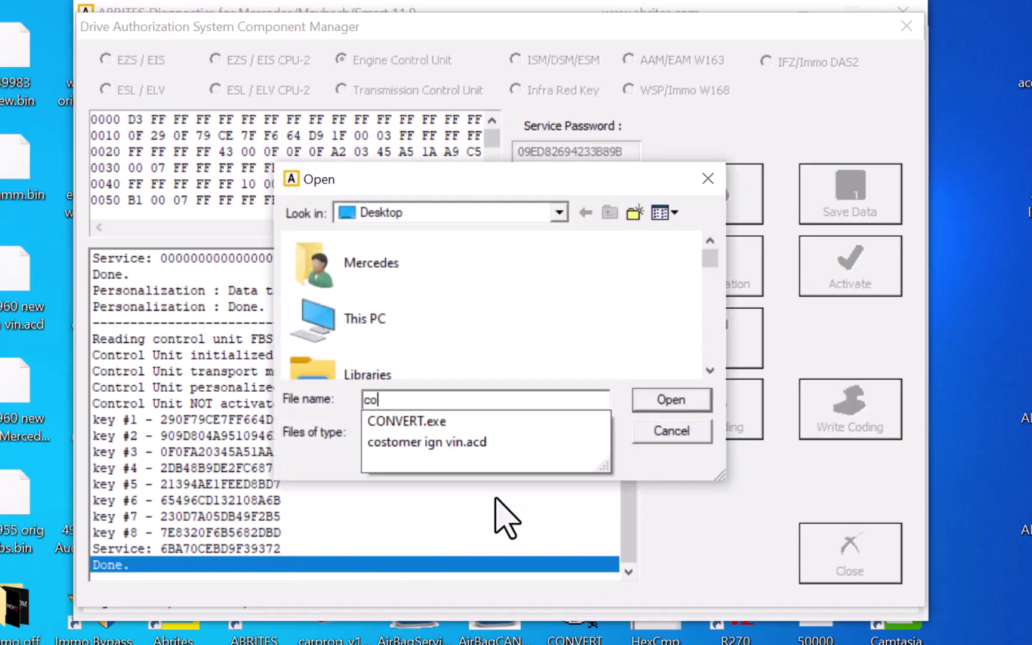
pyautogui.write('s')
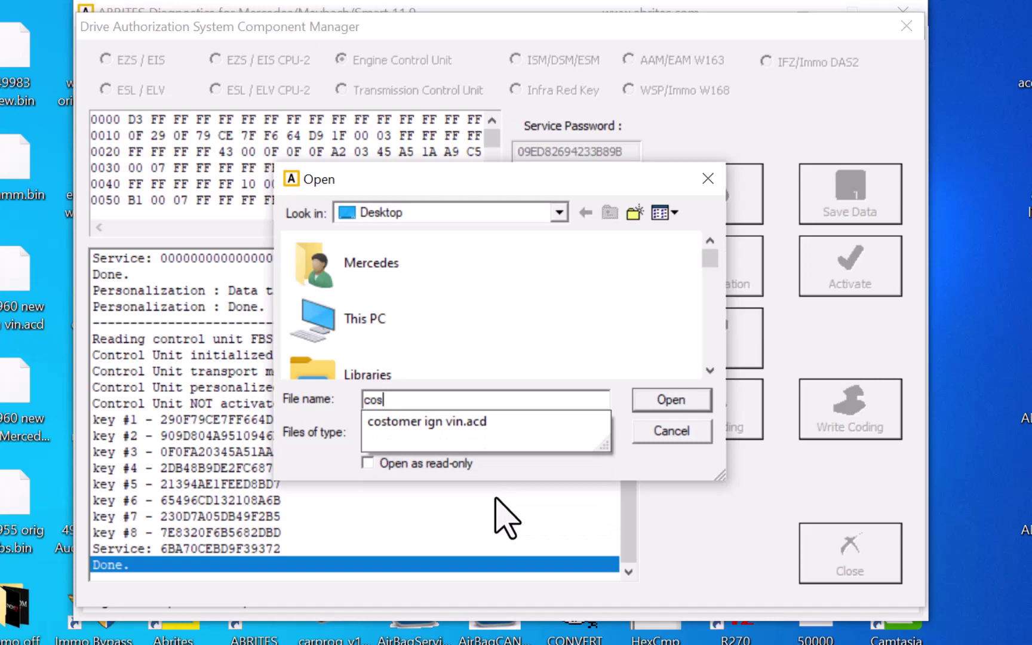
pyautogui.click(485, 421)
pyautogui.click(705, 402)
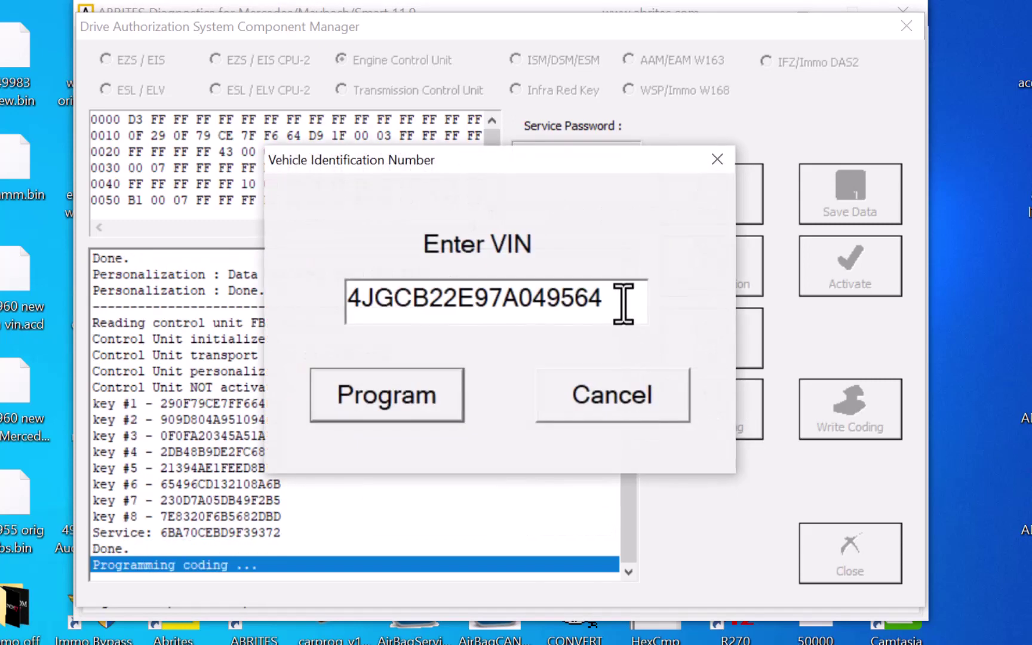
pyautogui.moveTo(622, 300); pyautogui.dragTo(349, 300)
pyautogui.rightClick(357, 312)
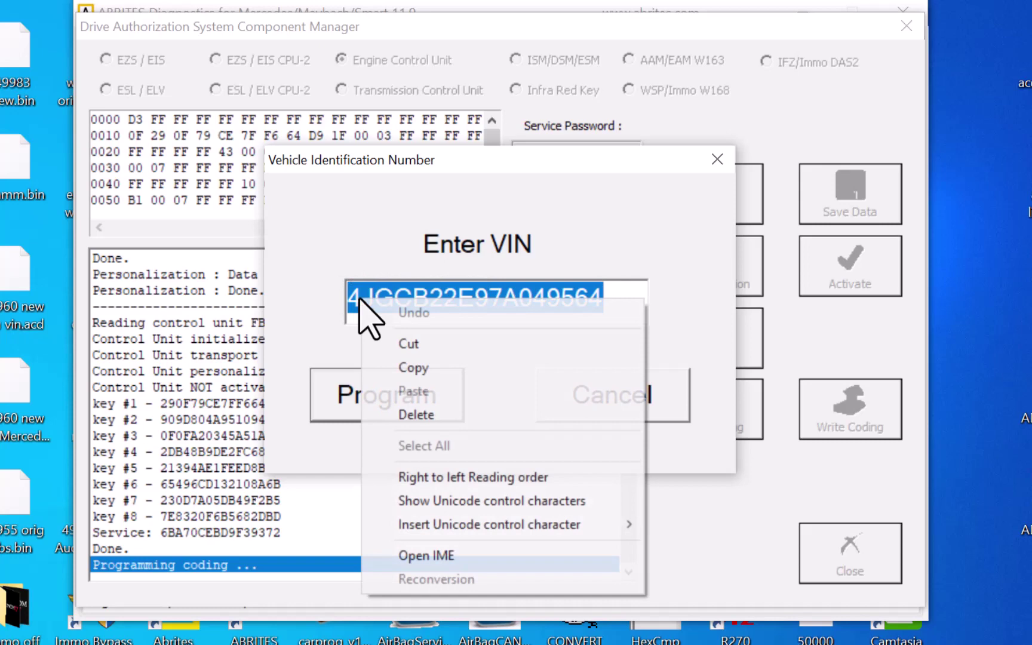
pyautogui.click(478, 368)
pyautogui.click(418, 393)
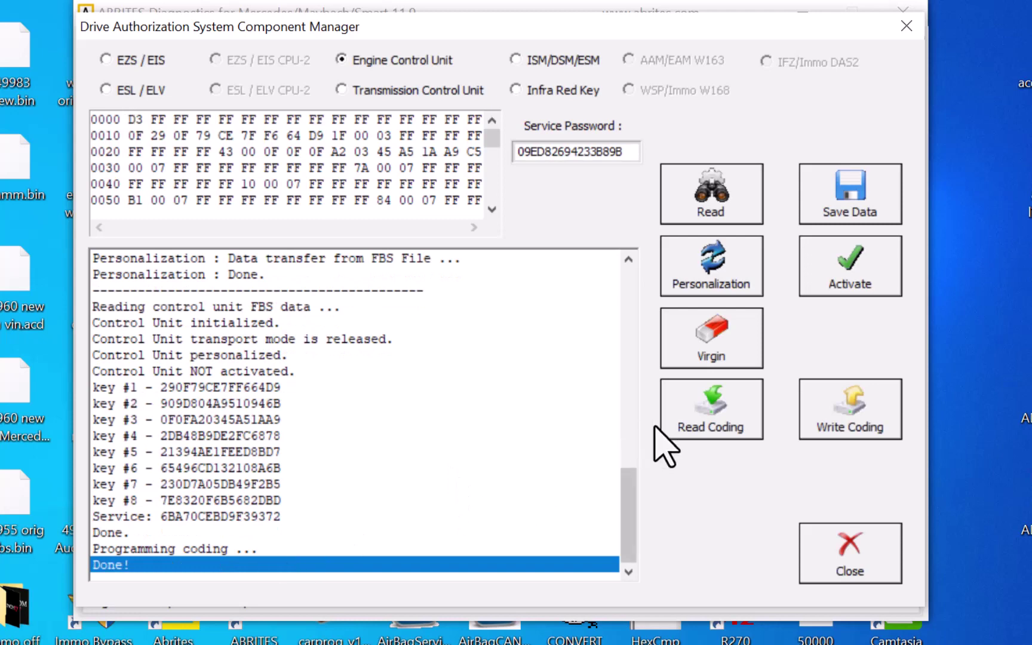
# Read the Engine Control Unit's coding and save it to the Desktop as a coding data file named "costomer old vin from ecu"
pyautogui.click(686, 421)
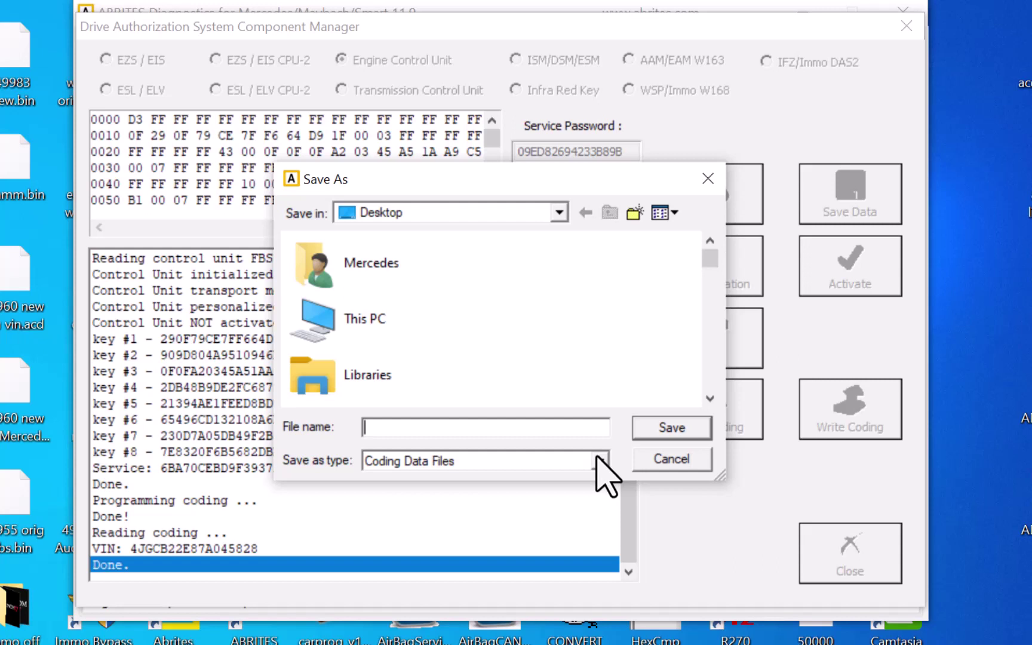
pyautogui.write('costomer')
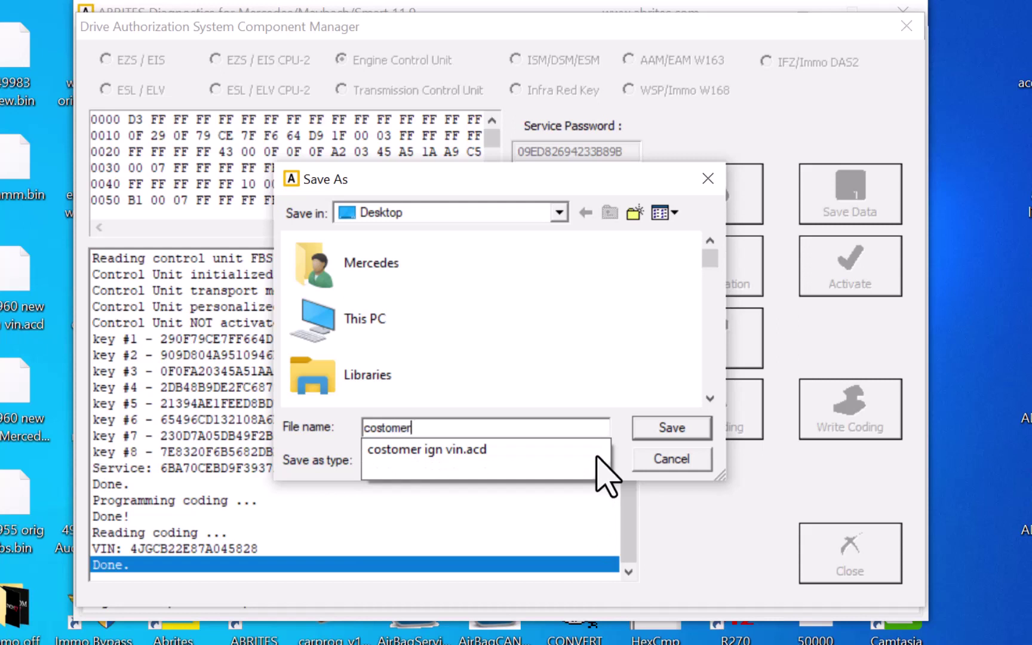
pyautogui.write(' old vin from ecu')
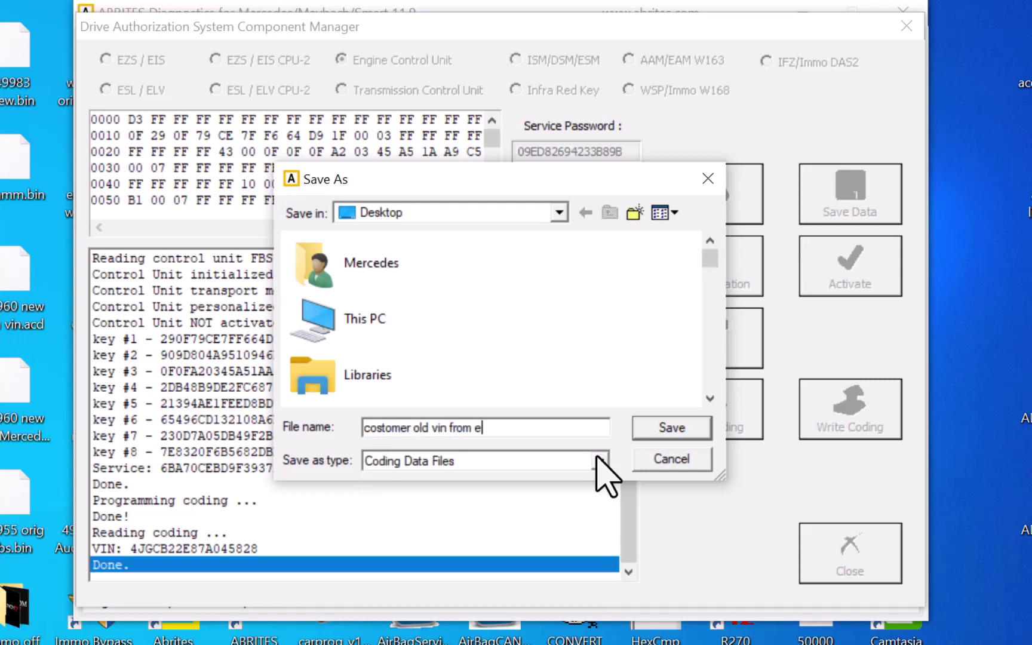
pyautogui.click(681, 435)
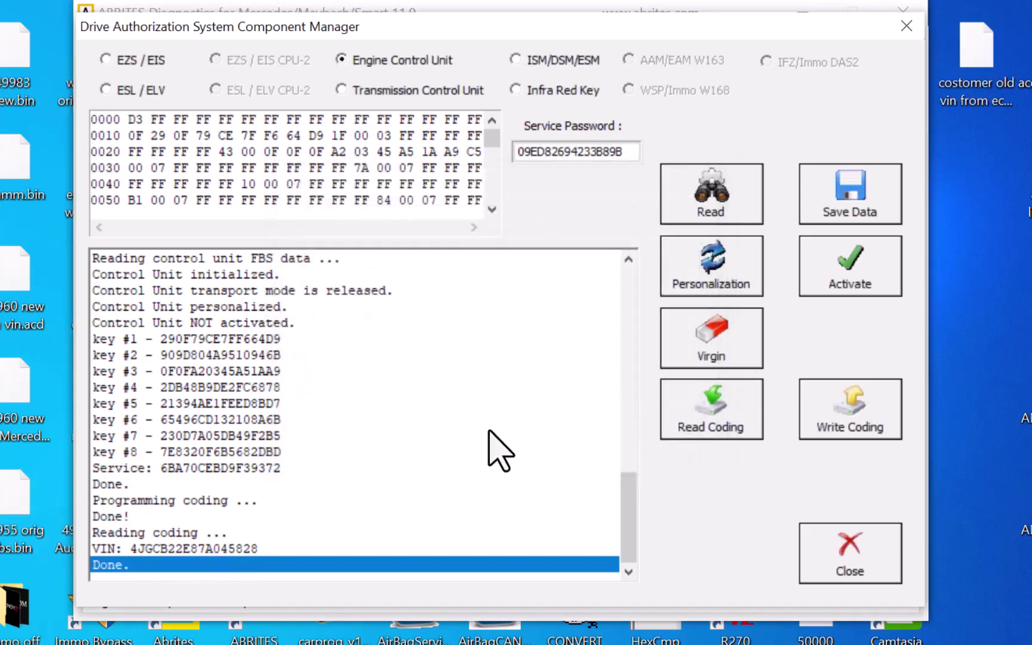
pyautogui.click(831, 432)
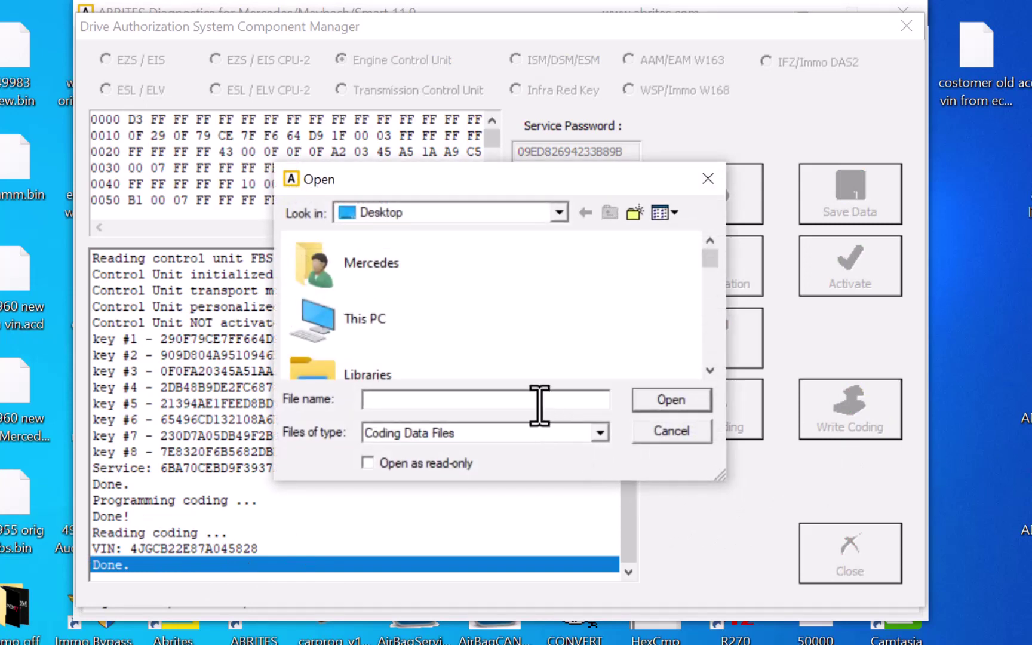
pyautogui.write('c')
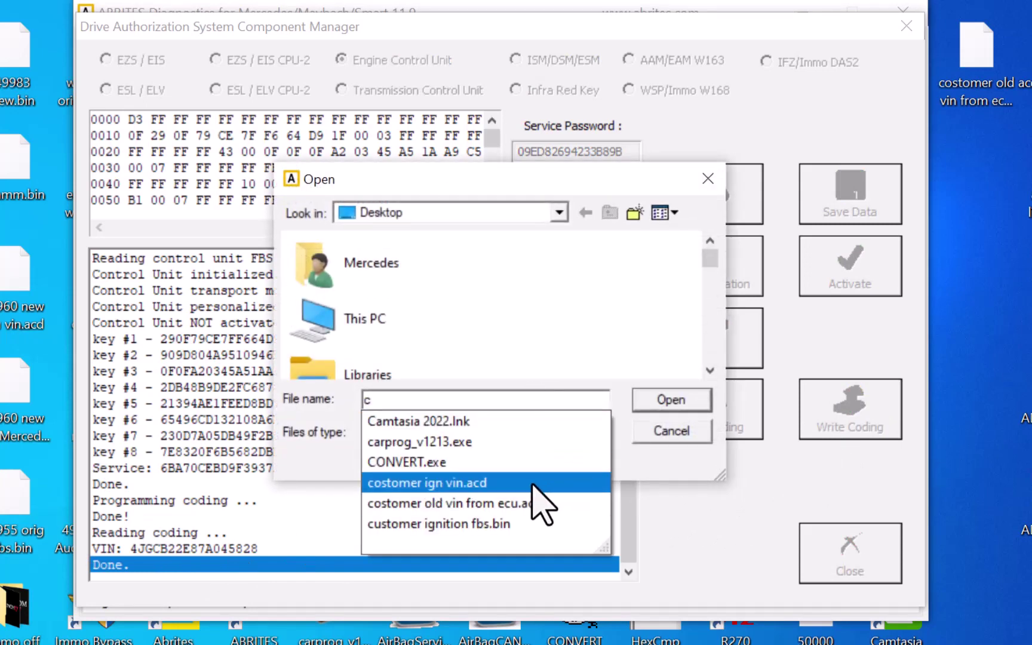
pyautogui.click(597, 482)
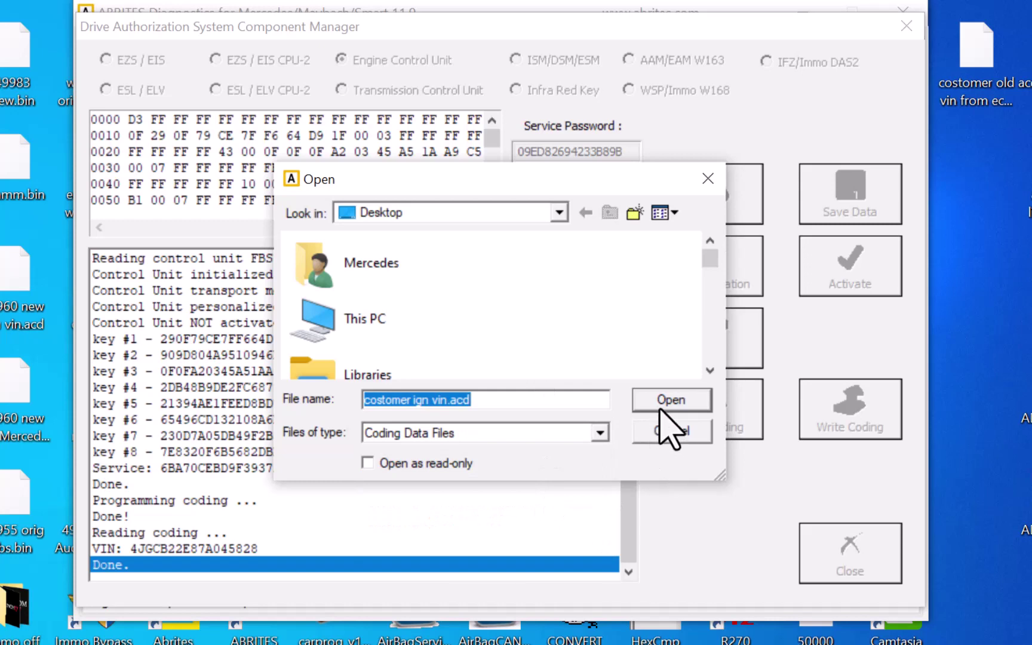
pyautogui.click(664, 407)
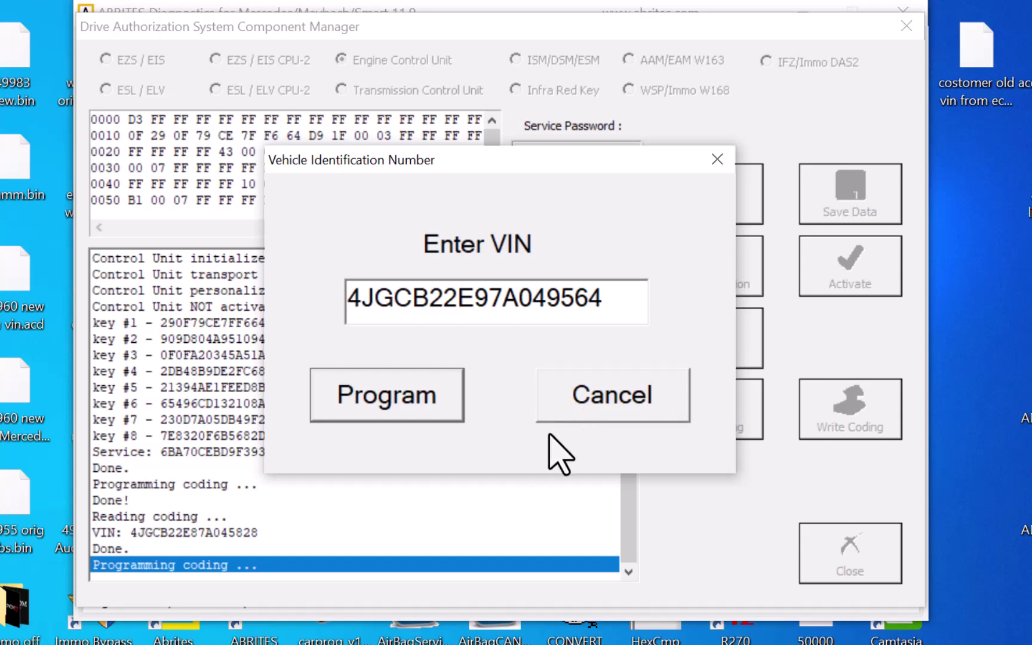
pyautogui.click(594, 391)
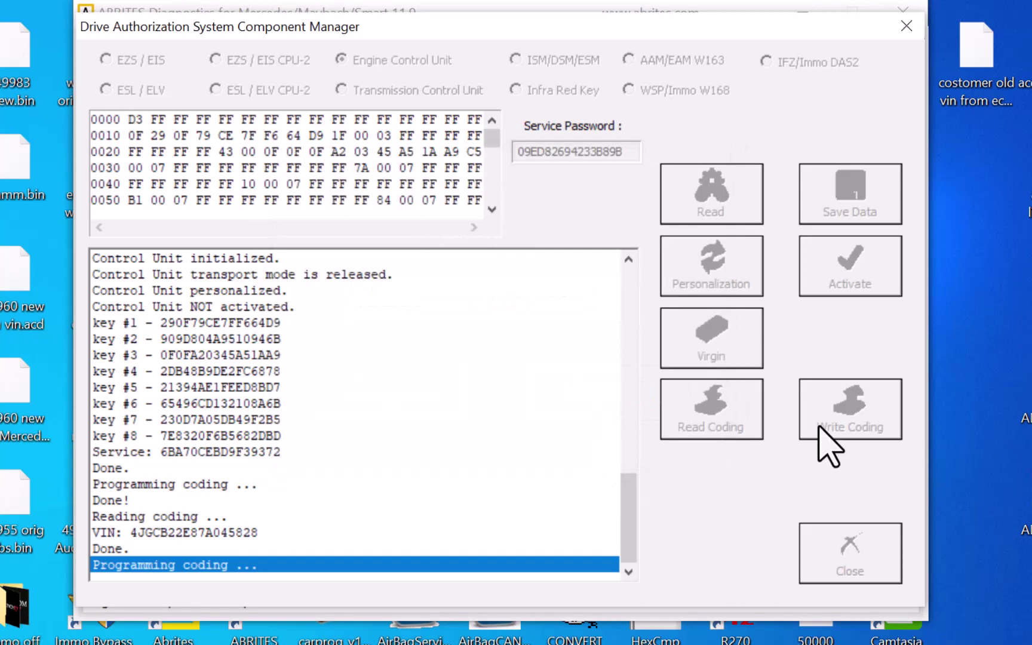
# Write the coding from "costomer old vin from ecu.acd" to the Engine Control Unit, replacing its VIN with the one copied from the ignition coding
pyautogui.click(827, 442)
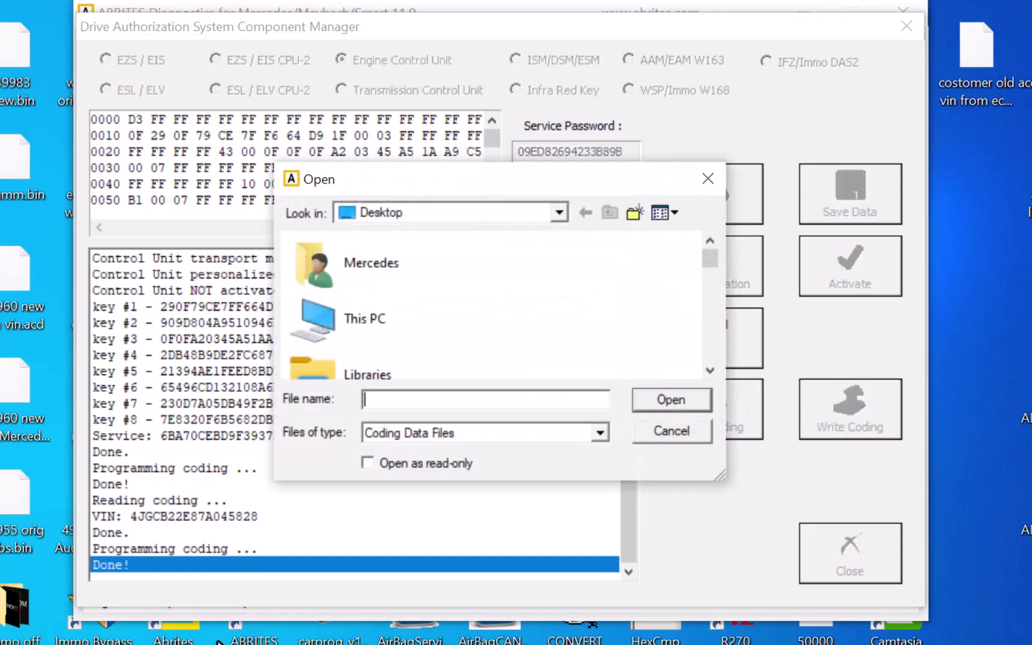
pyautogui.write('c')
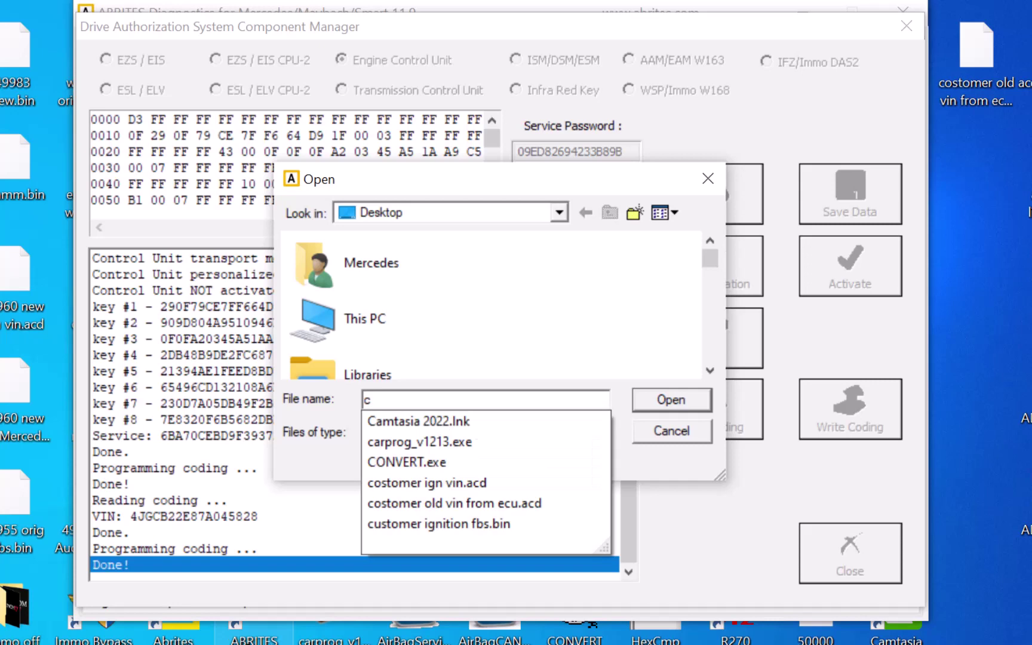
pyautogui.write('o')
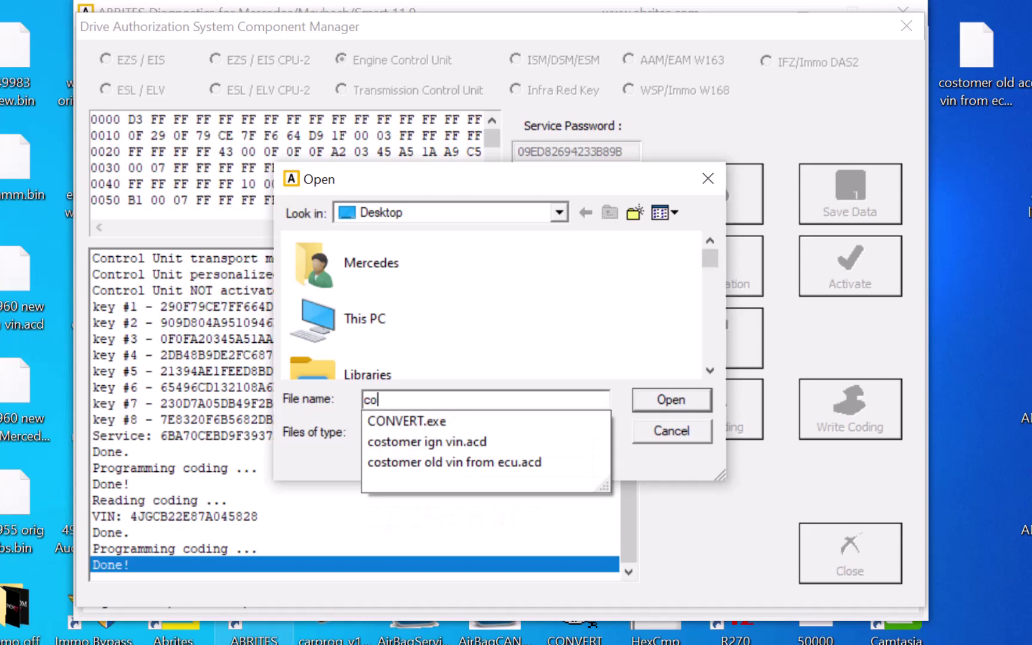
pyautogui.click(419, 463)
pyautogui.click(671, 400)
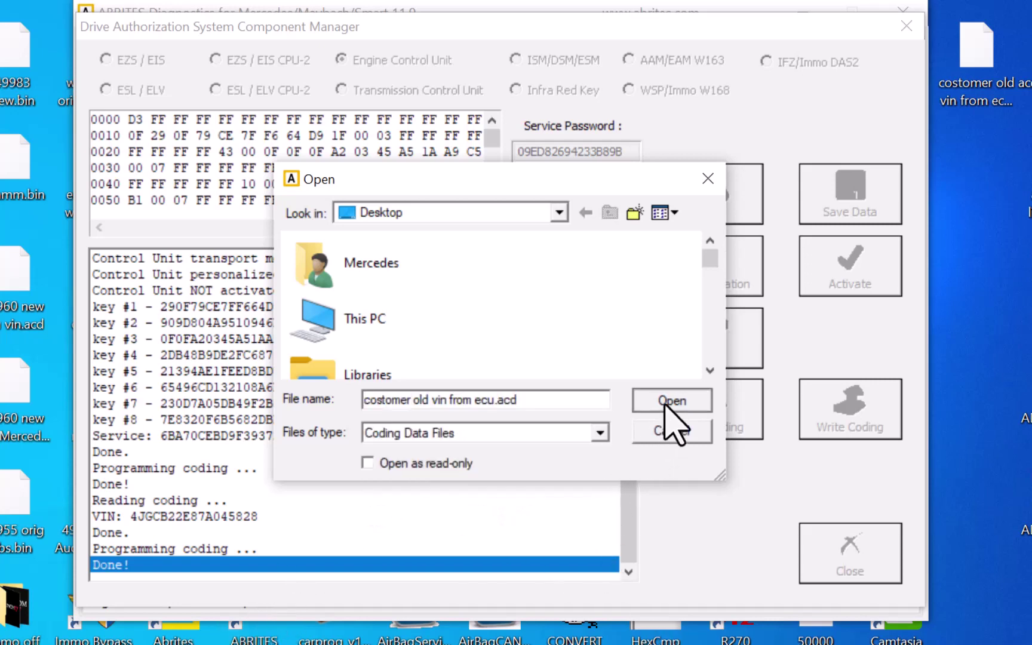
pyautogui.moveTo(600, 298); pyautogui.dragTo(323, 301)
pyautogui.press('BackSpace')
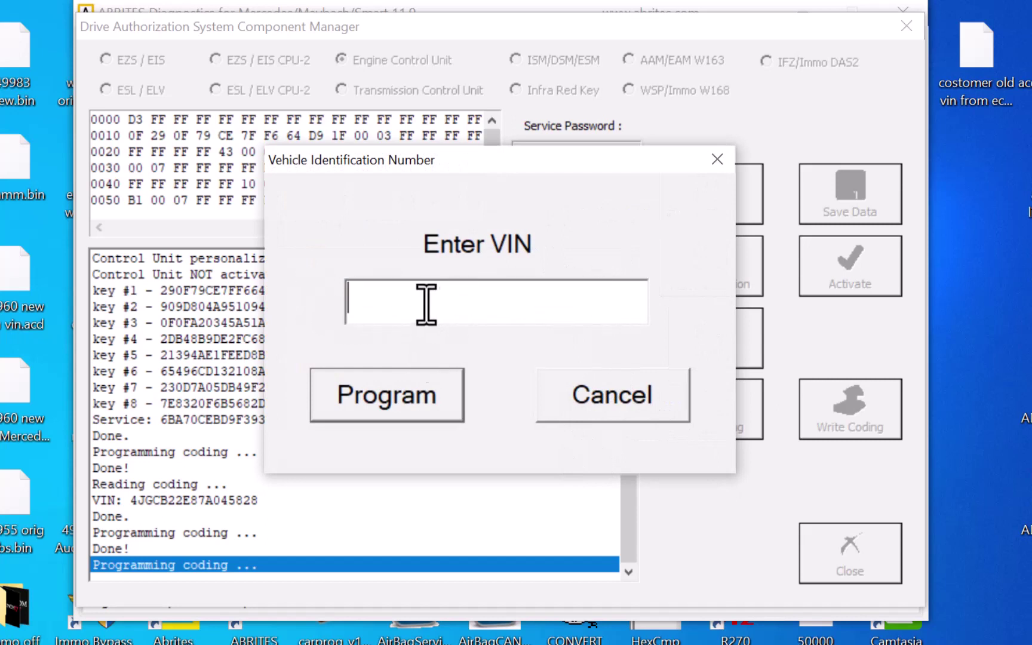
pyautogui.rightClick(432, 303)
pyautogui.click(473, 399)
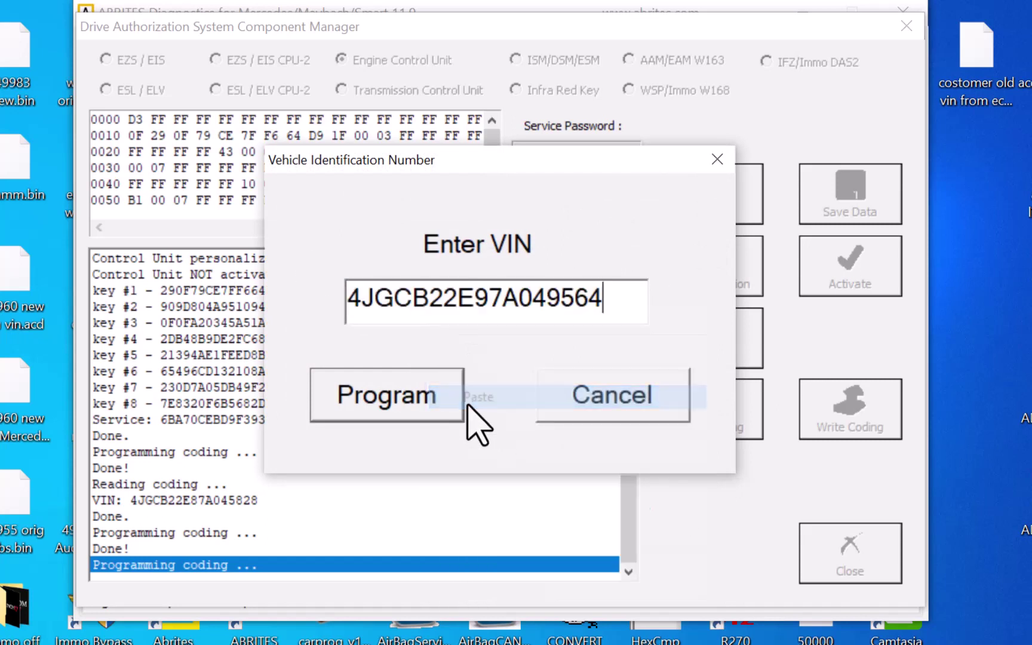
pyautogui.click(410, 409)
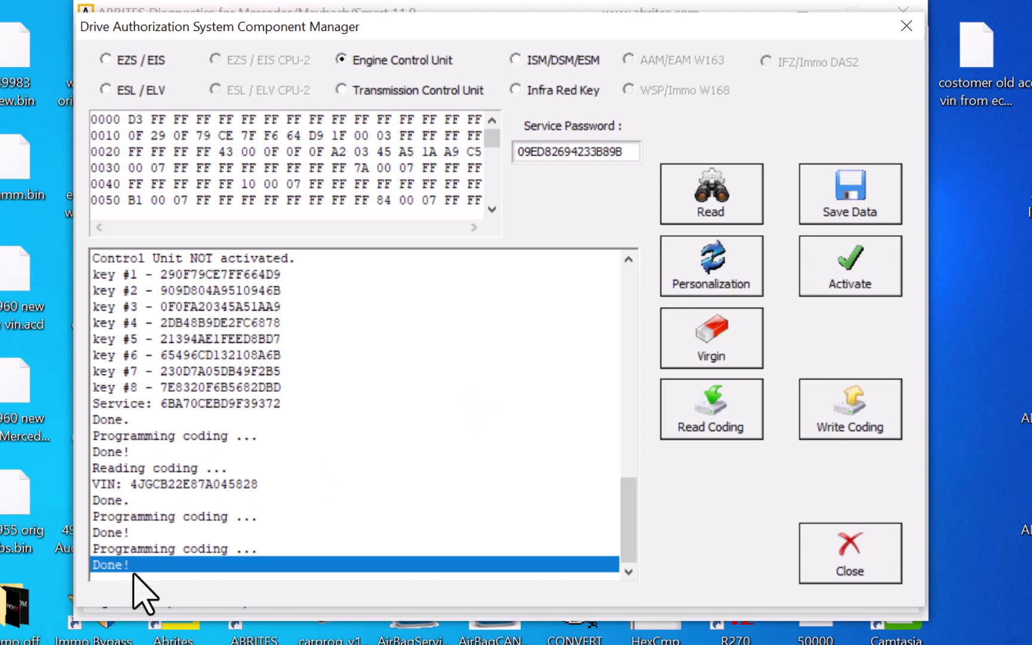
# Read the Engine Control Unit's coding without saving it and compare its VIN with the one from the previous reading
pyautogui.click(674, 419)
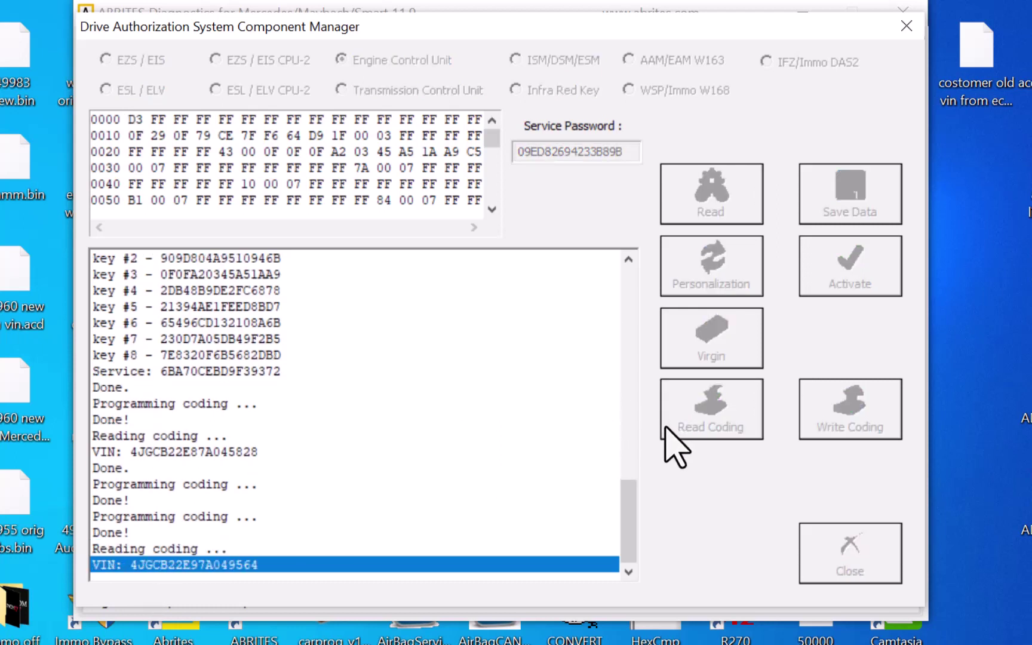
pyautogui.click(649, 458)
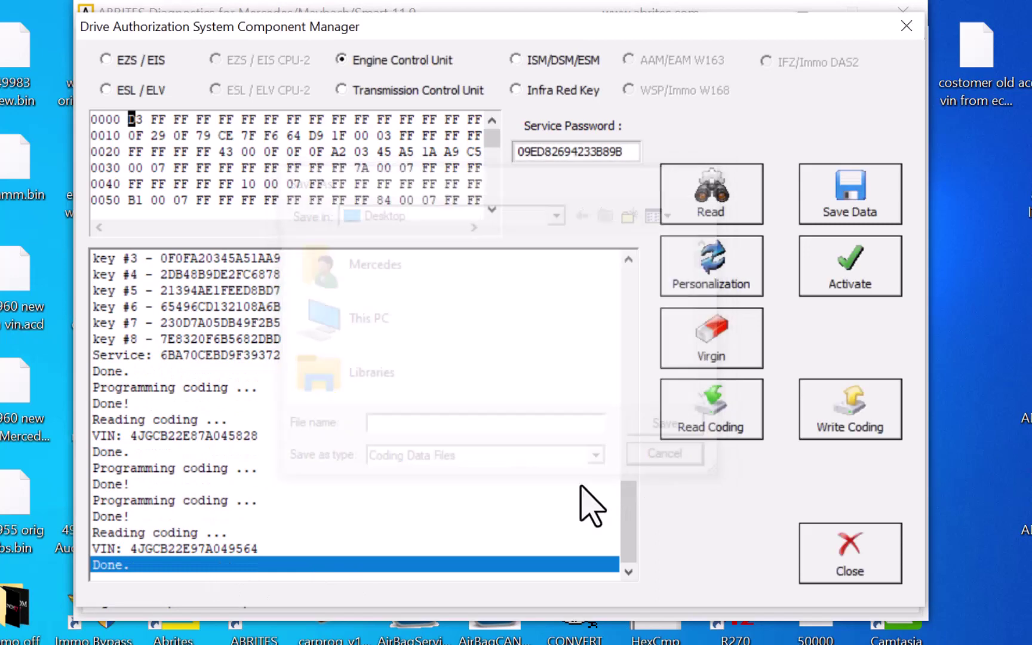
pyautogui.click(242, 549)
pyautogui.click(255, 436)
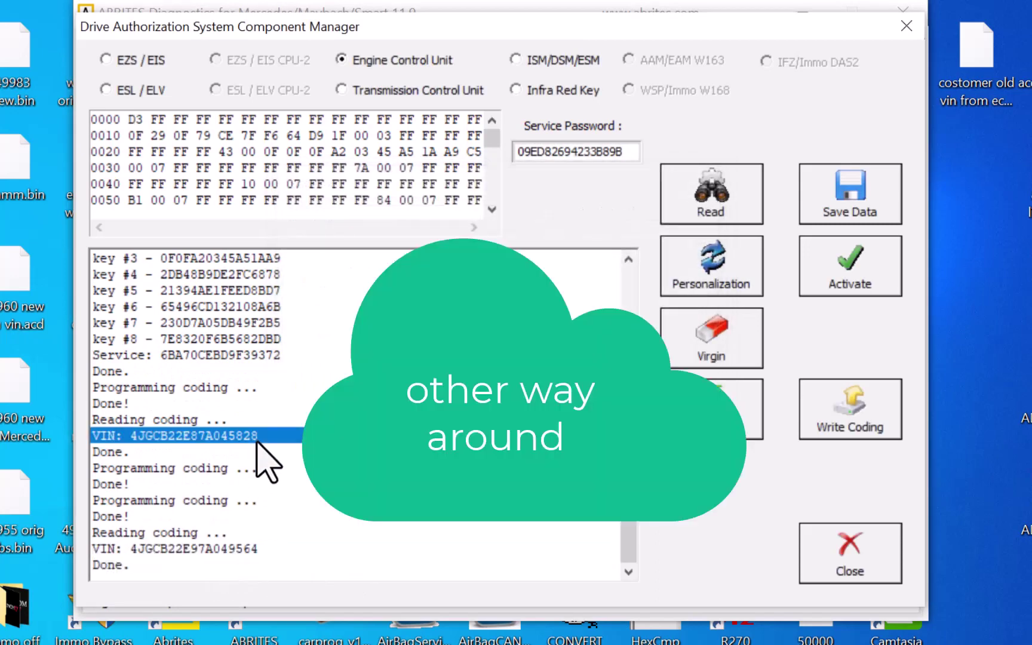
pyautogui.click(250, 548)
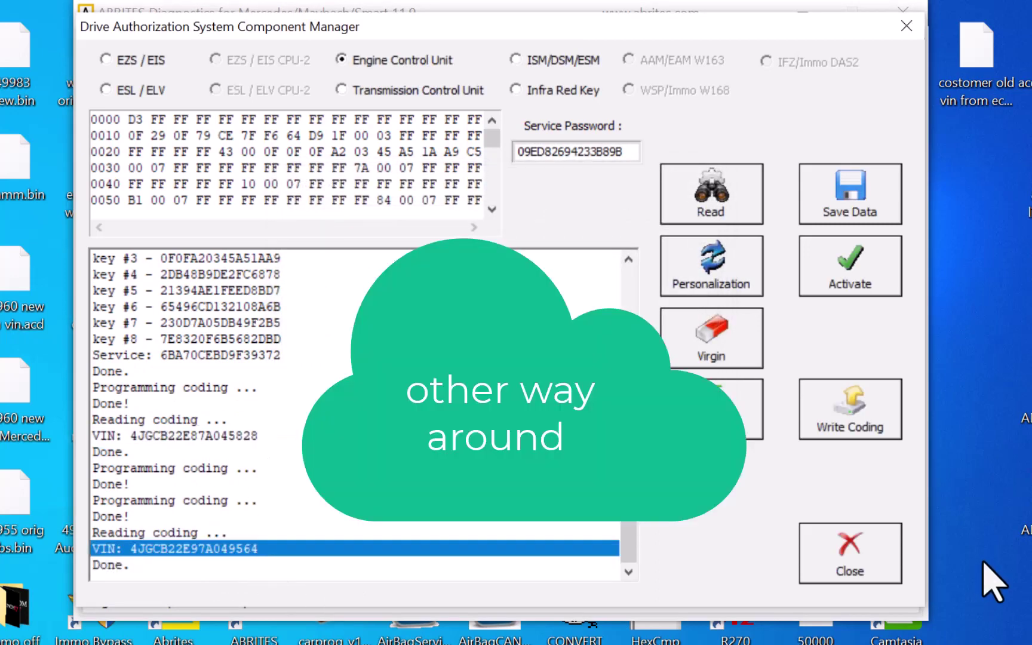
# Review the control unit's personalization status and keys in the log, and activate the Engine Control Unit
pyautogui.moveTo(634, 546); pyautogui.dragTo(628, 468)
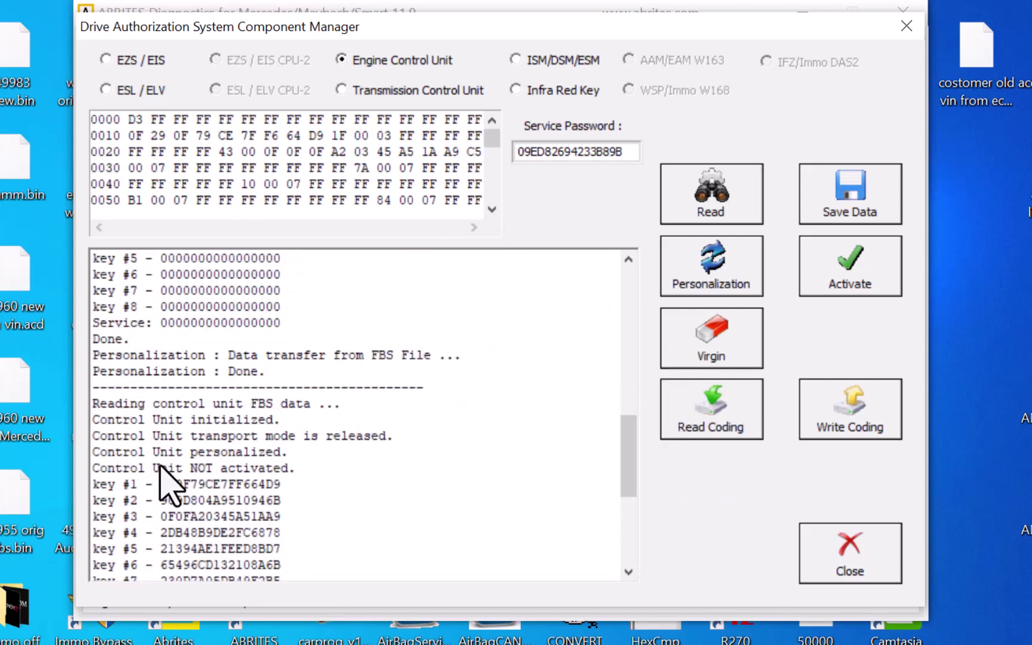
pyautogui.click(198, 421)
pyautogui.click(203, 548)
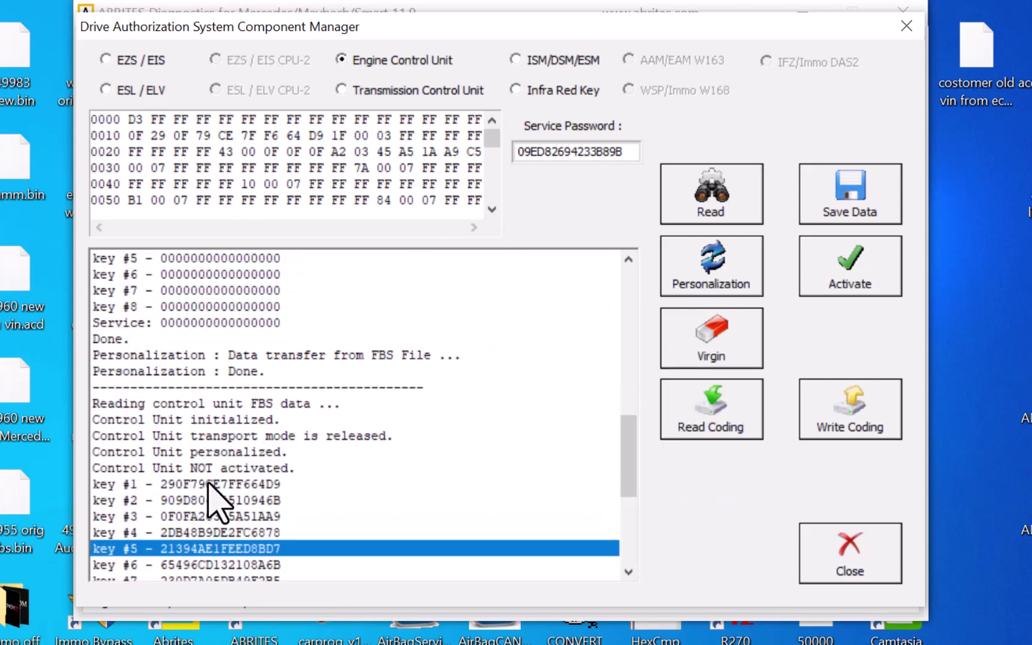
pyautogui.click(827, 287)
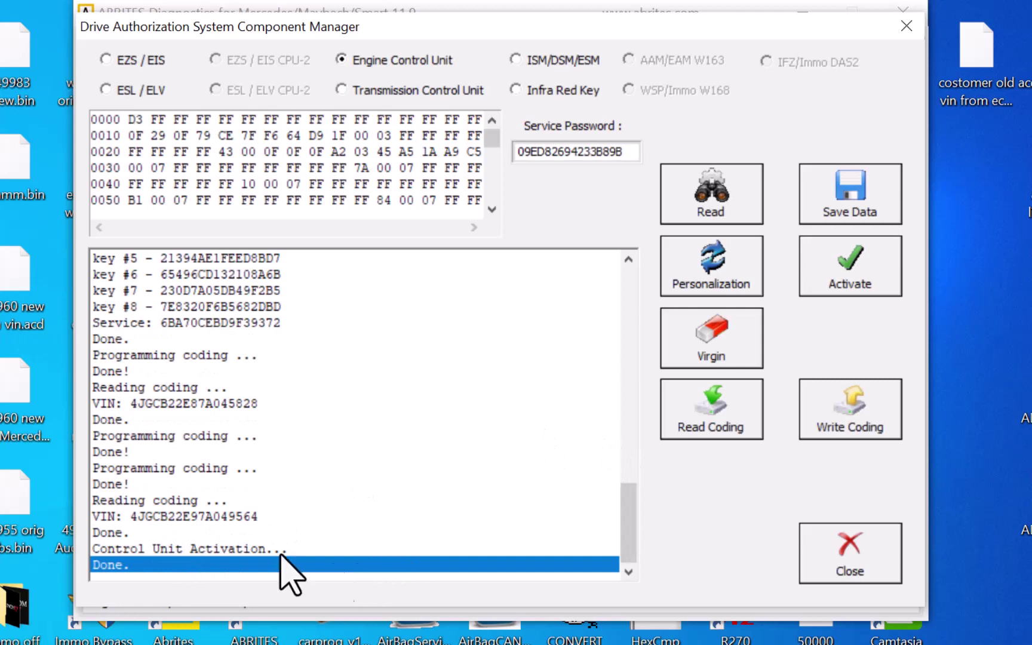
# Read the Engine Control Unit's FBS data and coding again without saving, checking its personalization, activation status, keys and VIN
pyautogui.click(758, 229)
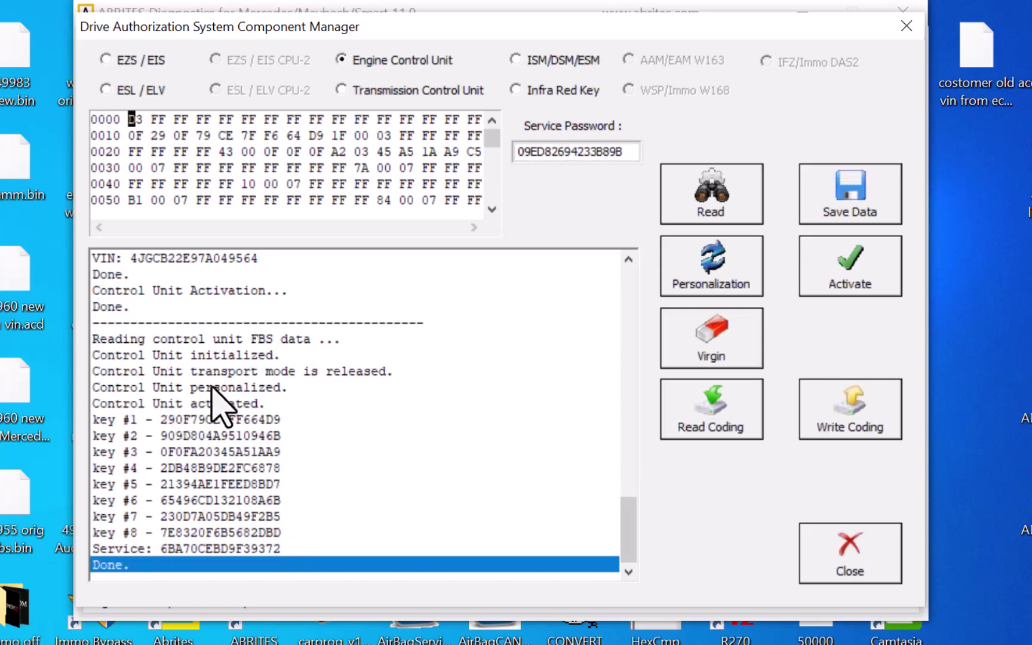
pyautogui.click(212, 389)
pyautogui.click(210, 533)
pyautogui.click(209, 549)
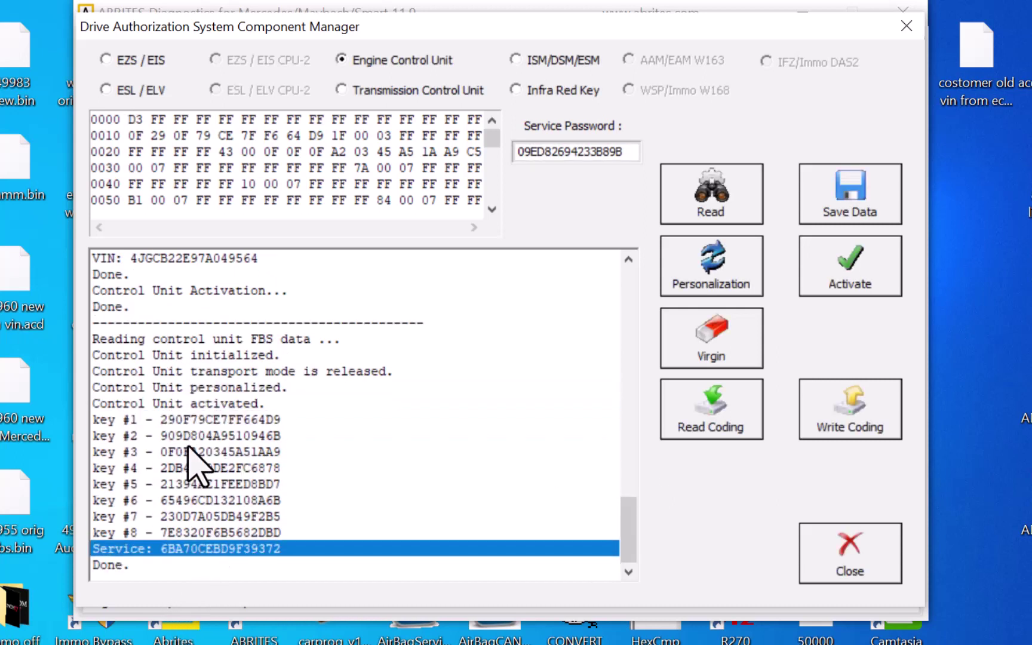
pyautogui.click(192, 405)
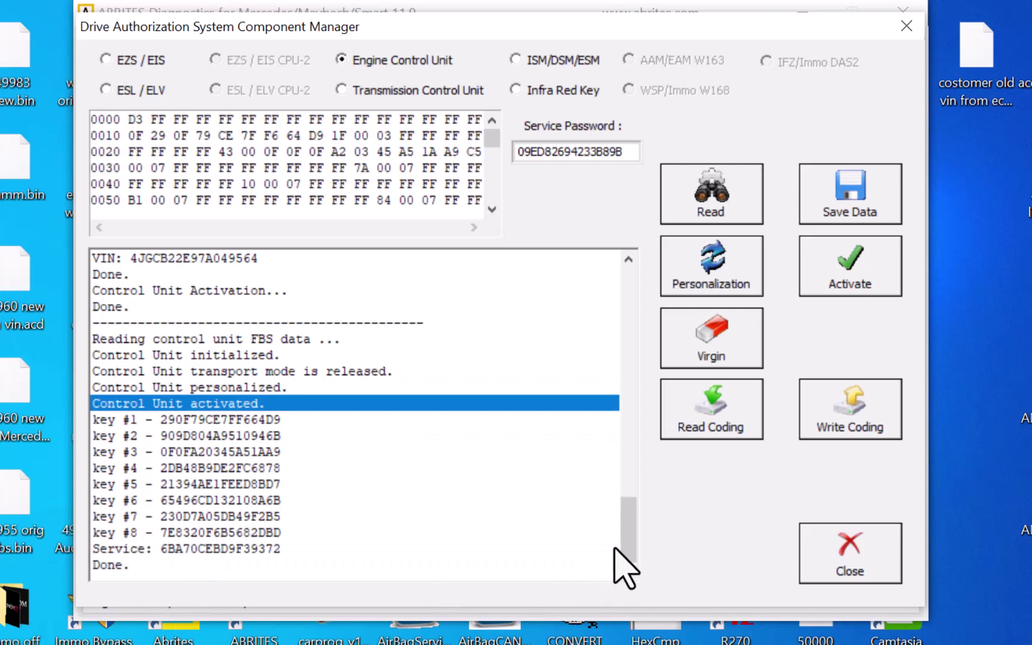
pyautogui.click(698, 435)
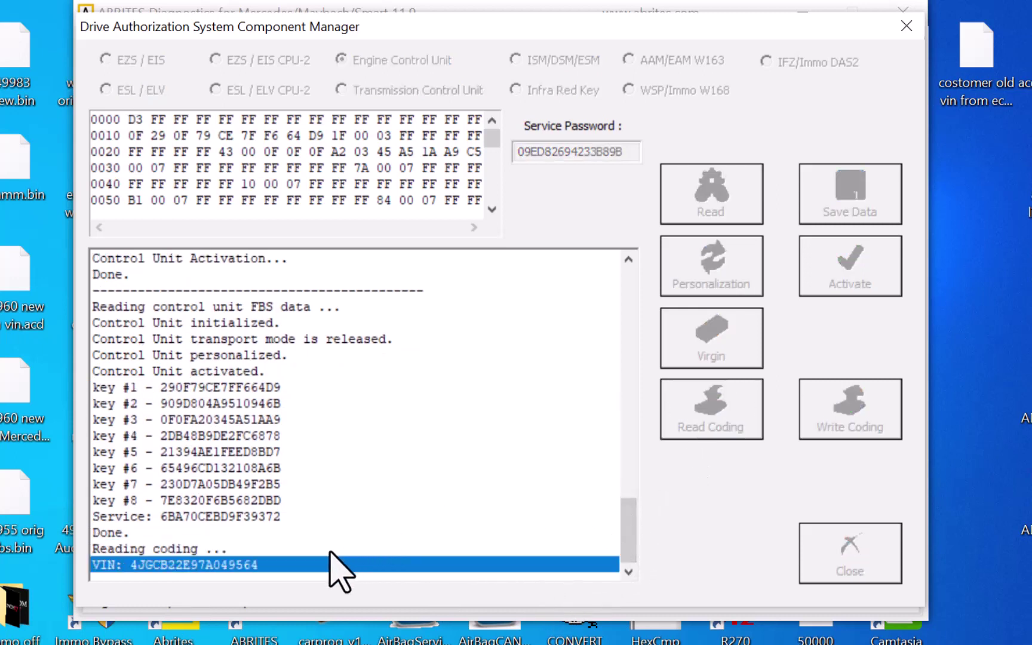
pyautogui.click(673, 459)
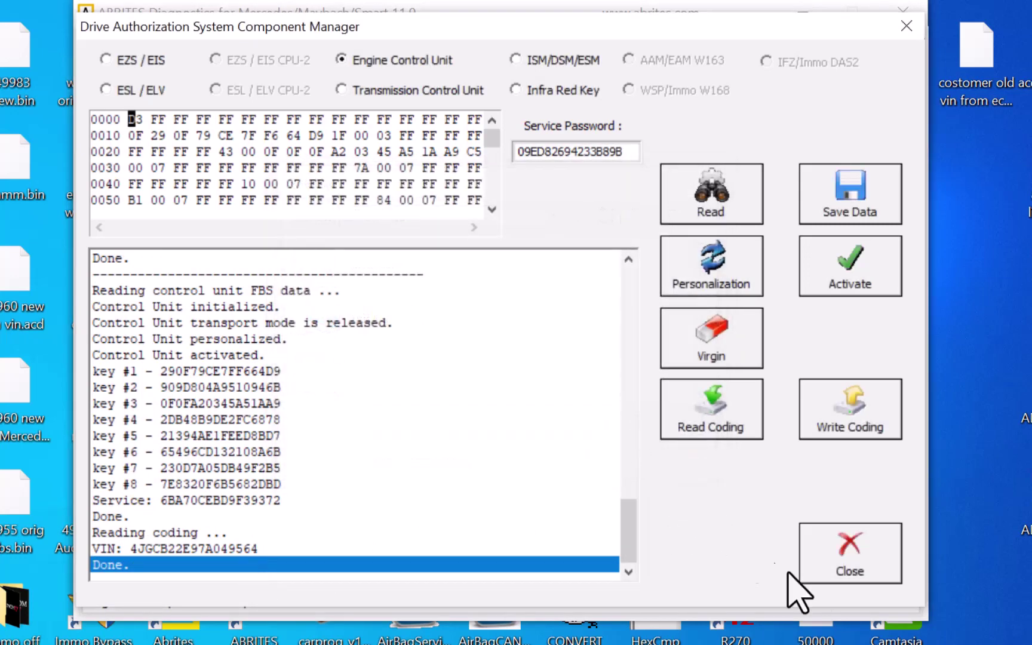